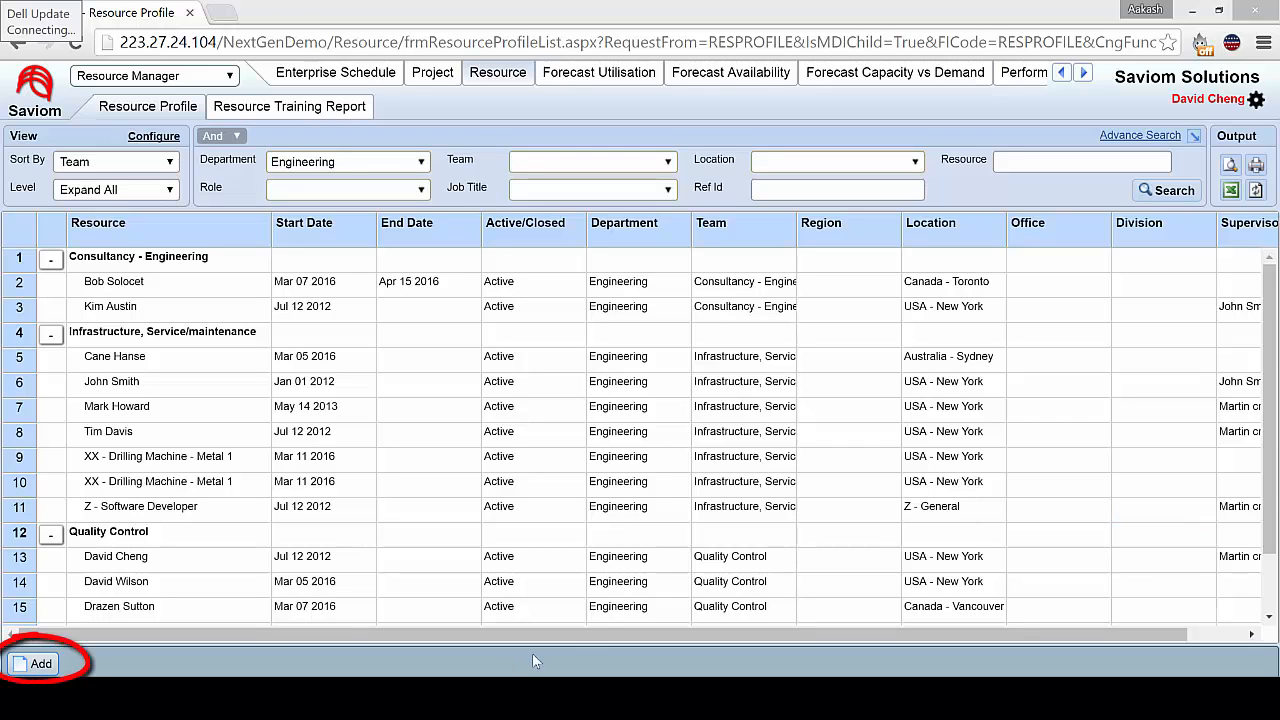
- Add a new resource, set its Resource Type to Engineers and enter the resource's full name
left_click(50, 664)
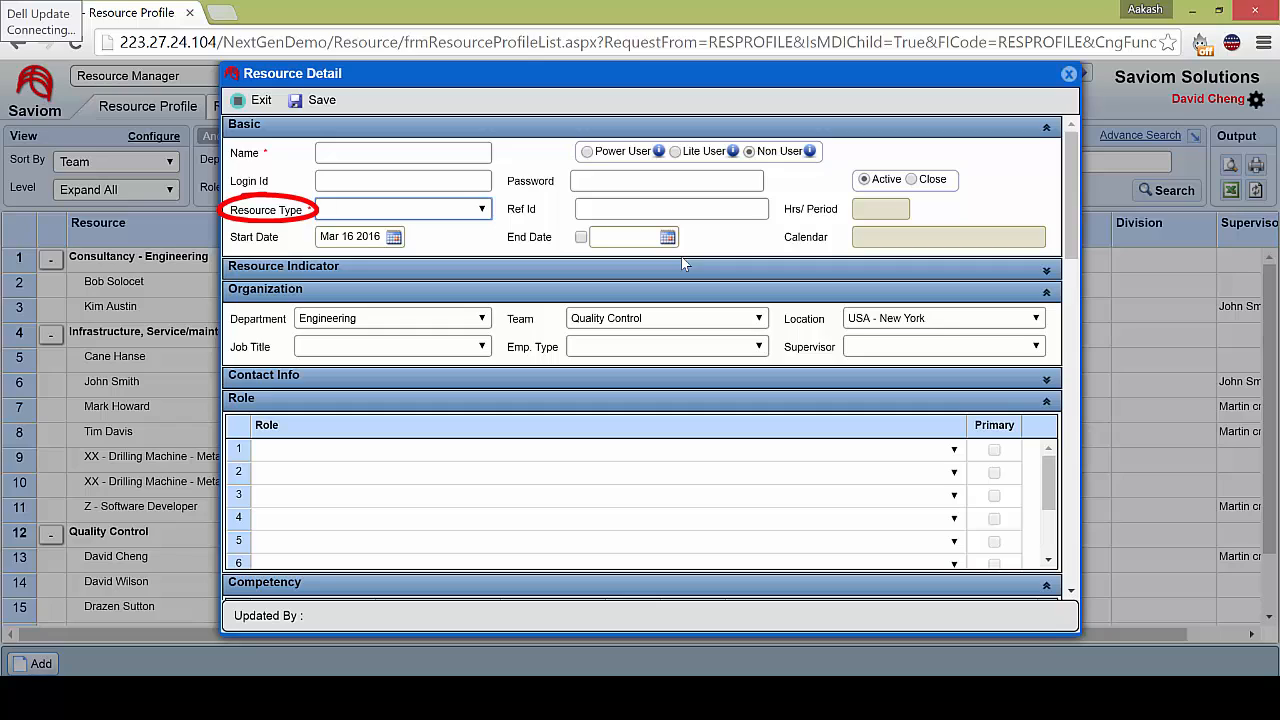
key("alt+Down")
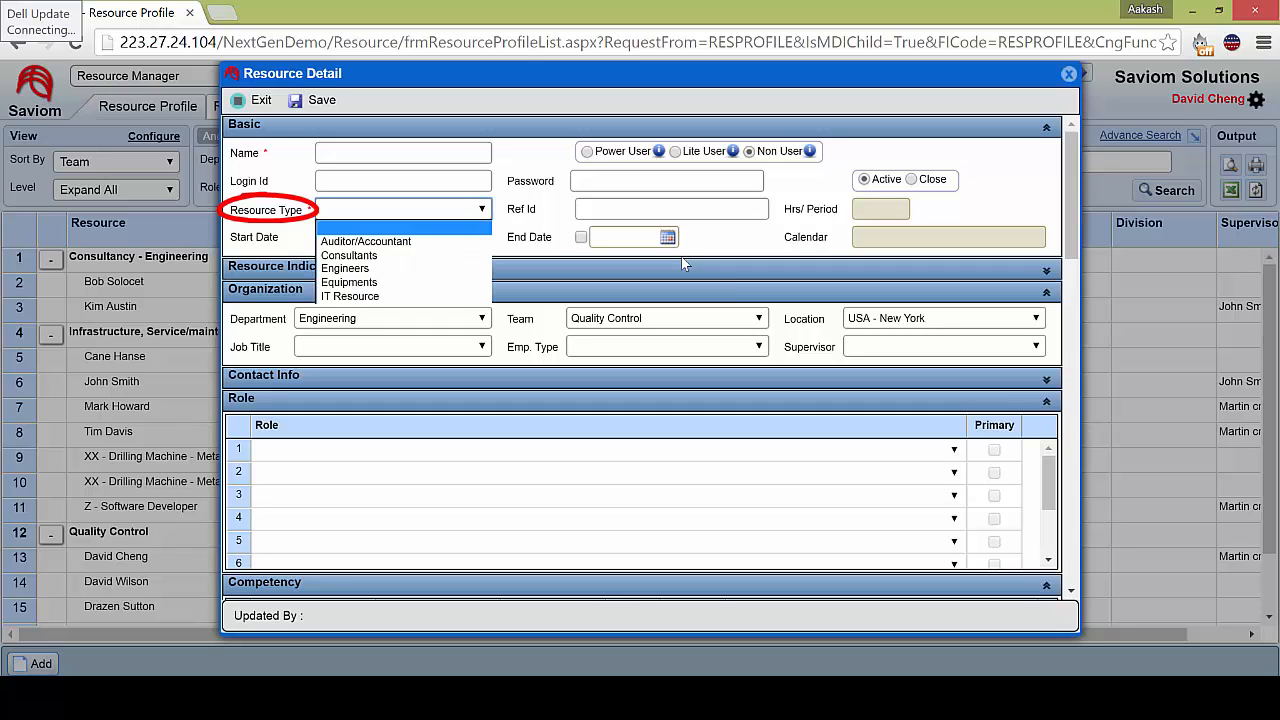
key("Down")
key("Down")
key("Down")
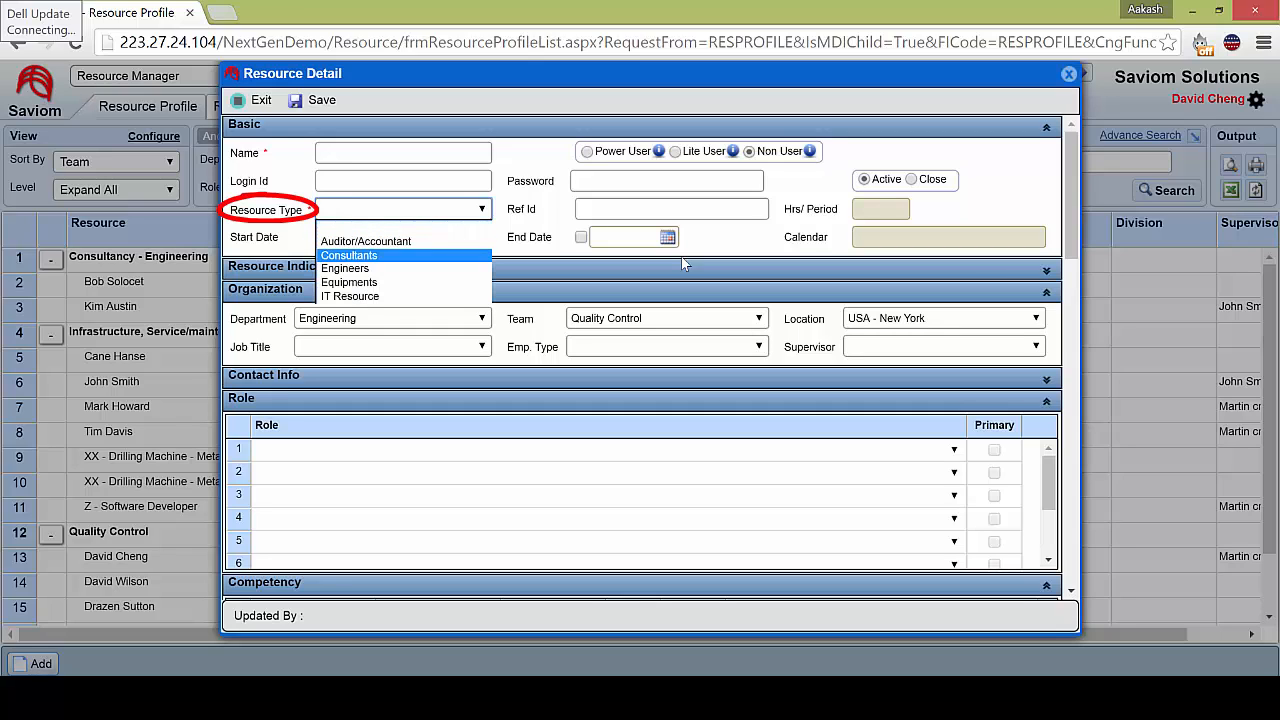
key("Return")
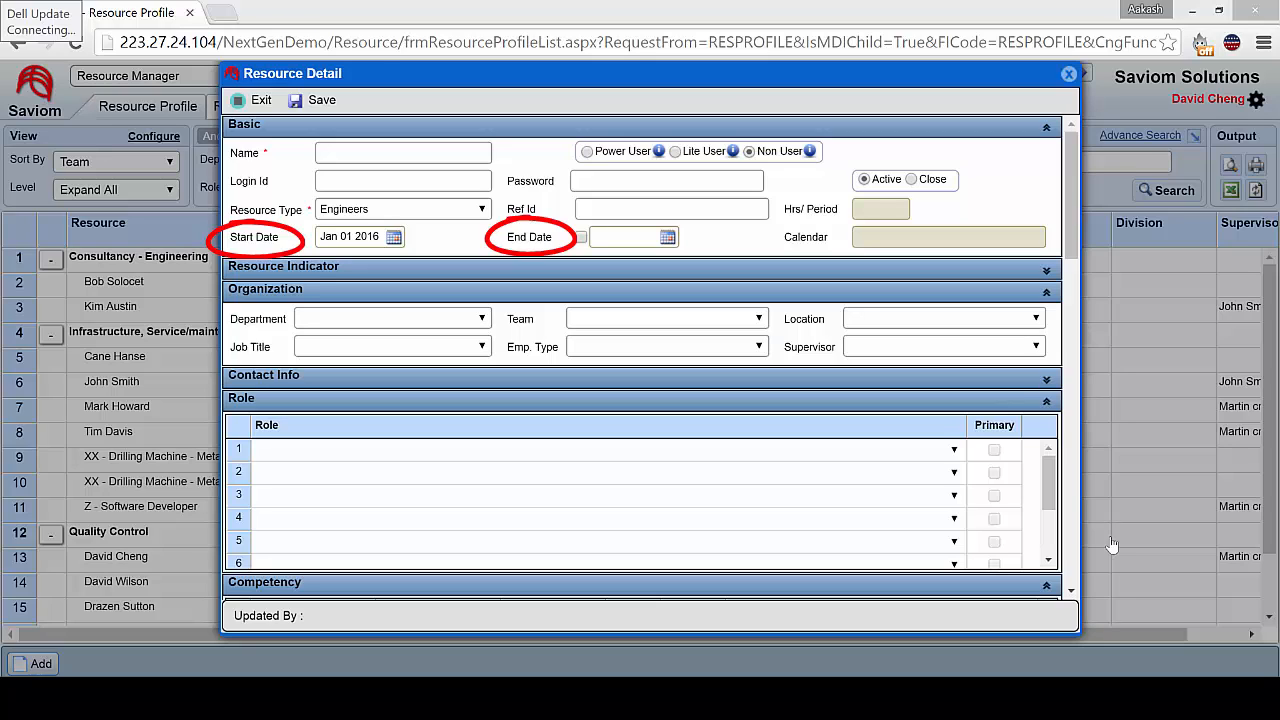
type("Bob Smith")
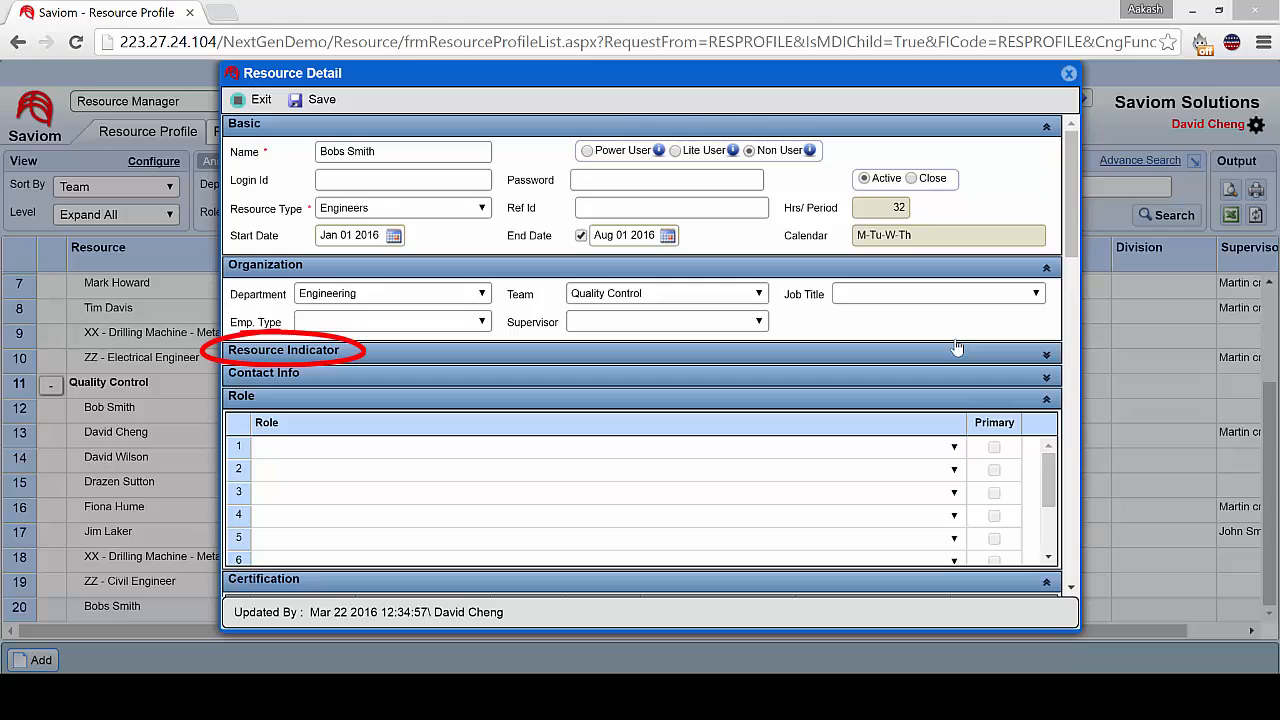
- Expand the Resource Indicator section and assign Civil Engineering as the resource's first role
left_click(1046, 354)
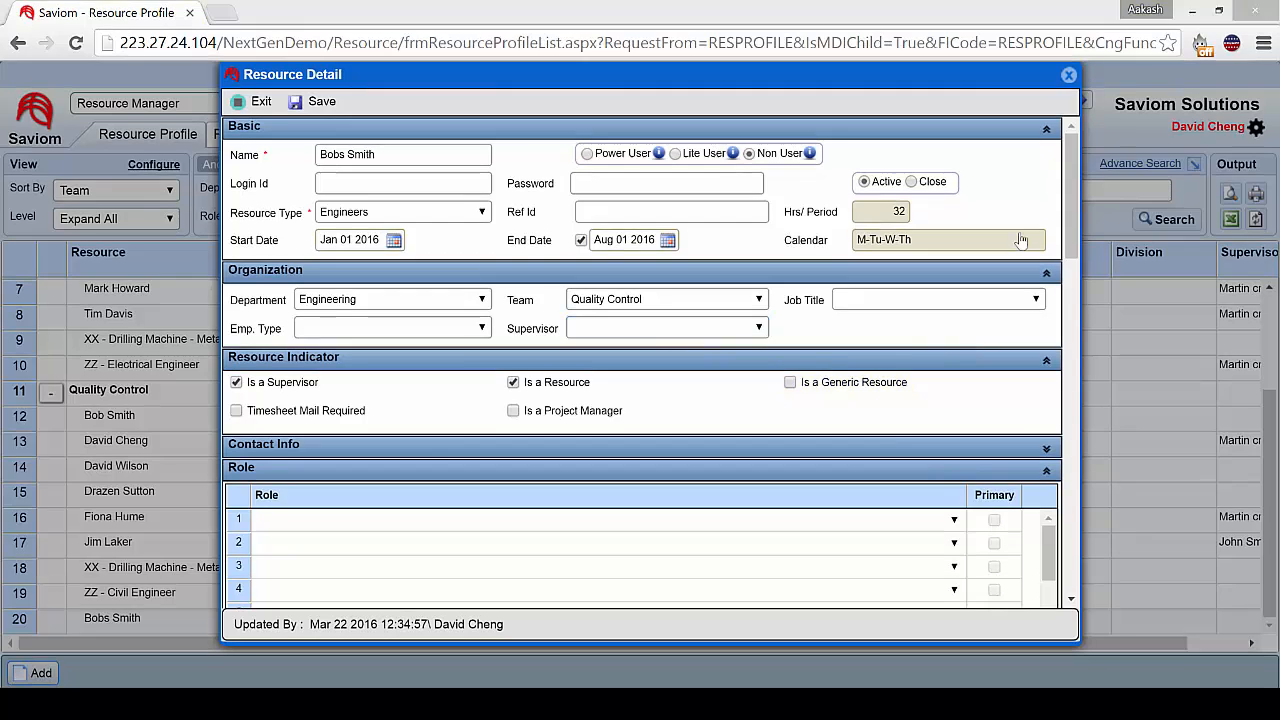
scroll(1020, 240, "down", 3)
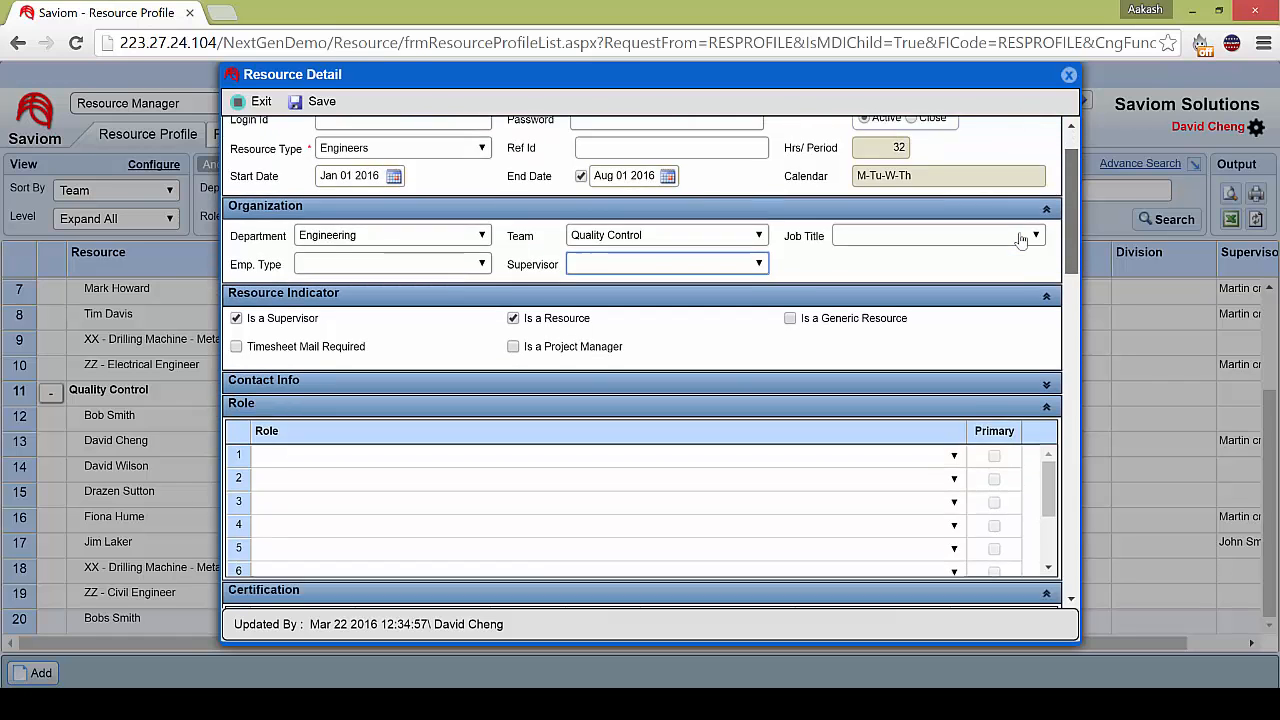
scroll(1020, 240, "down", 2)
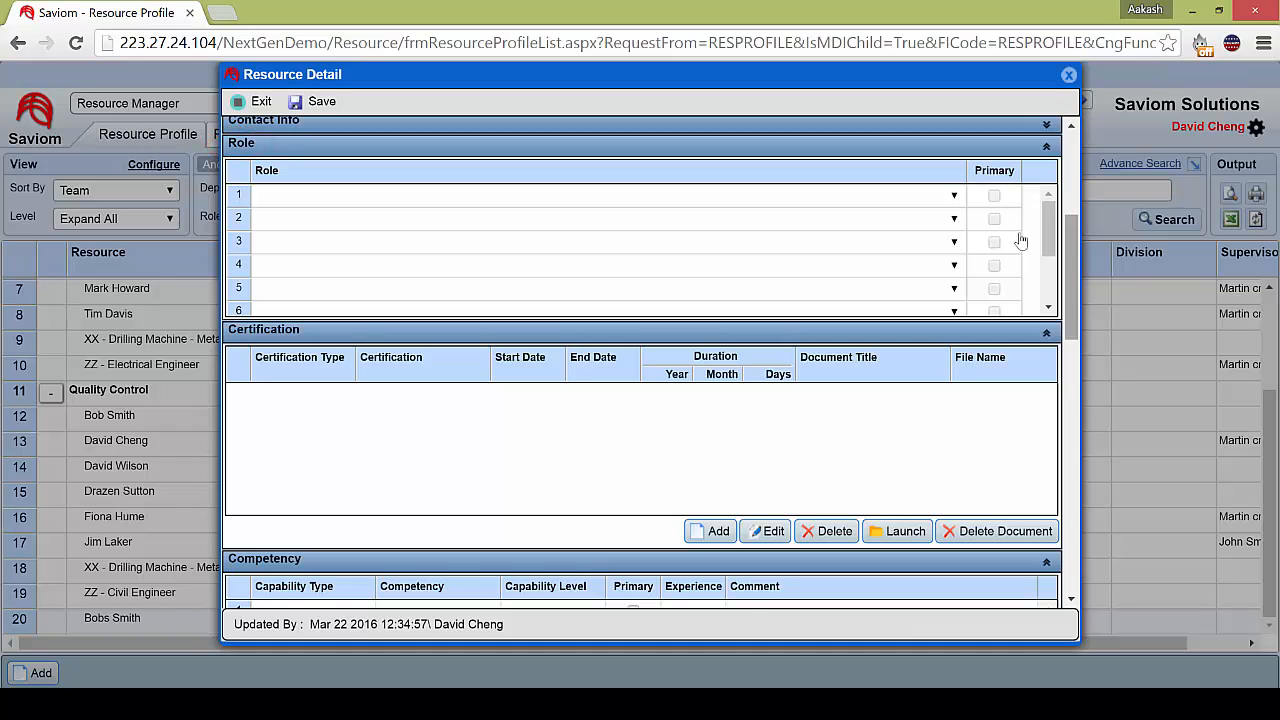
key("alt+Down")
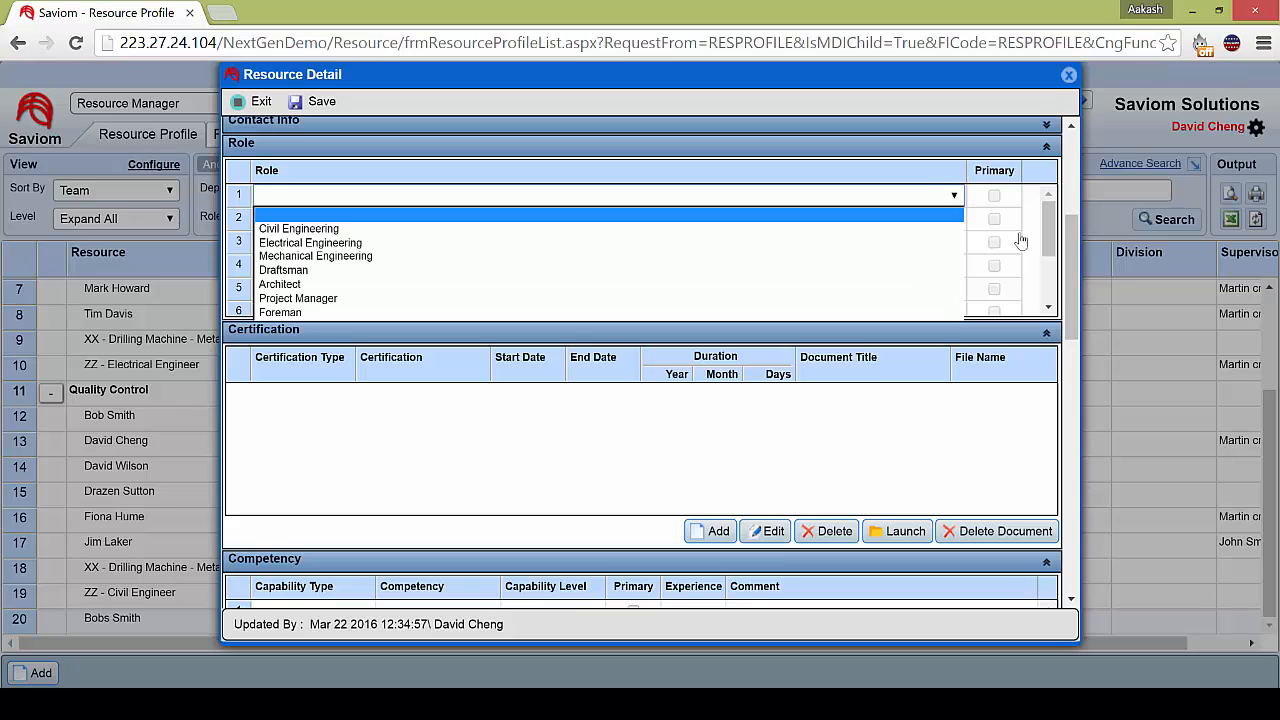
key("Return")
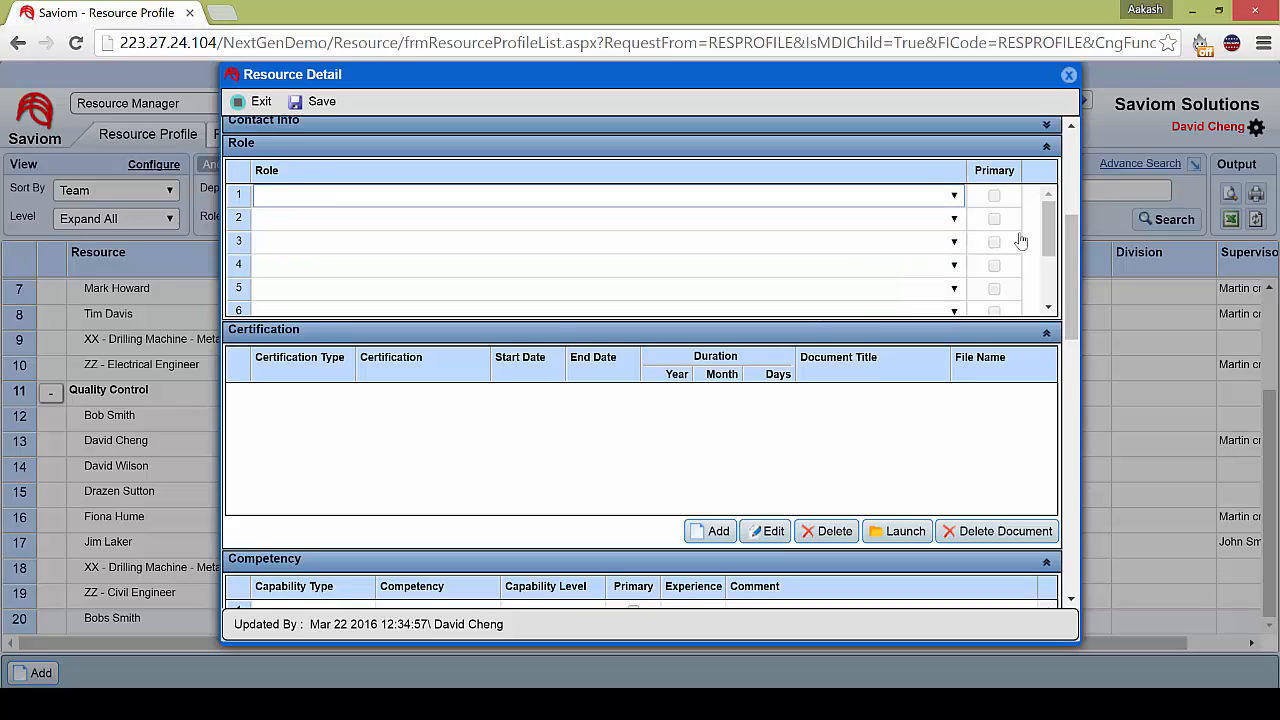
key("Down")
- Set the resource's second role to Draftsman
key("alt+Down")
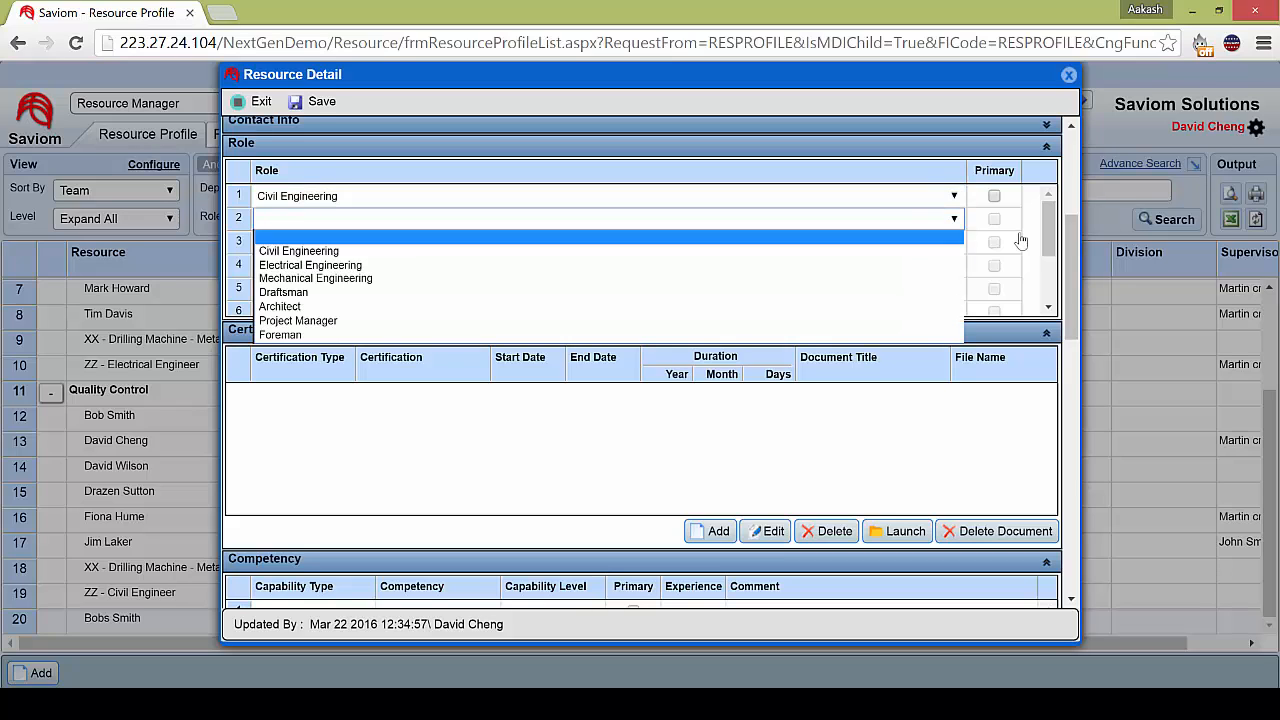
key("Down")
key("Down")
key("Down")
key("Down")
key("Down")
key("Up")
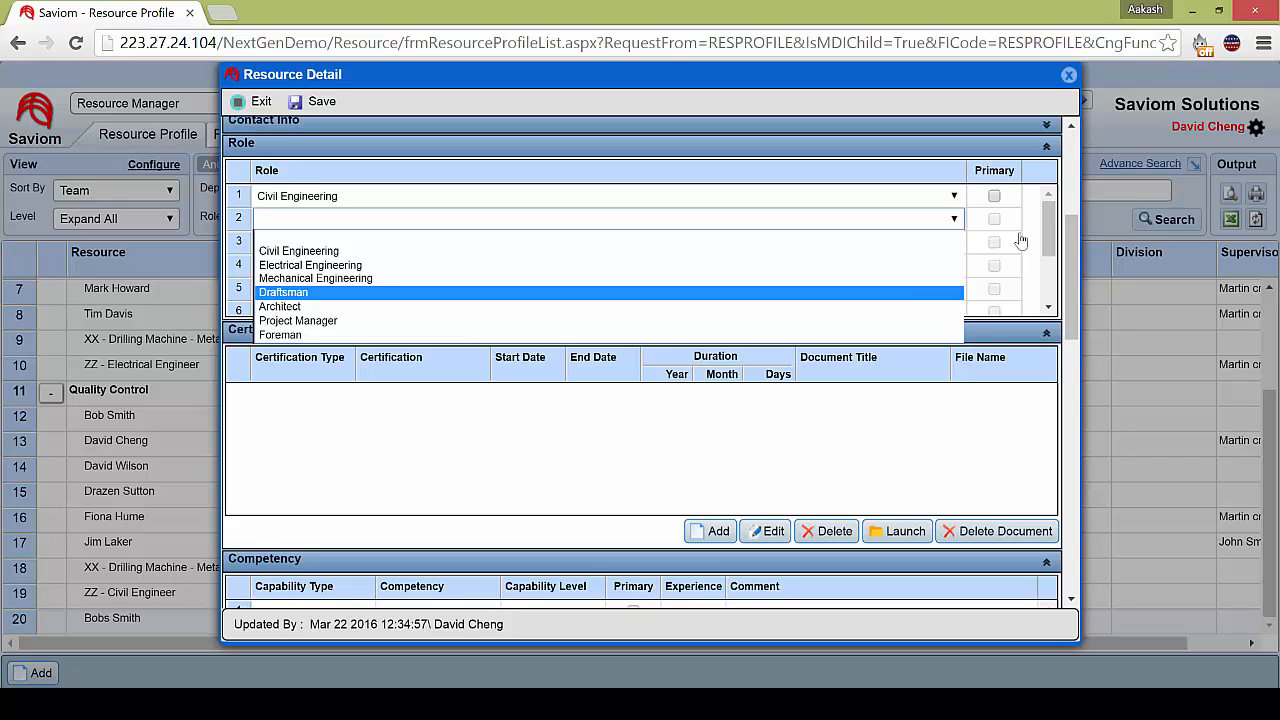
key("Return")
- Set the resource's second role to Foreman
key("alt+Down")
key("Down")
key("Down")
key("Down")
key("Up")
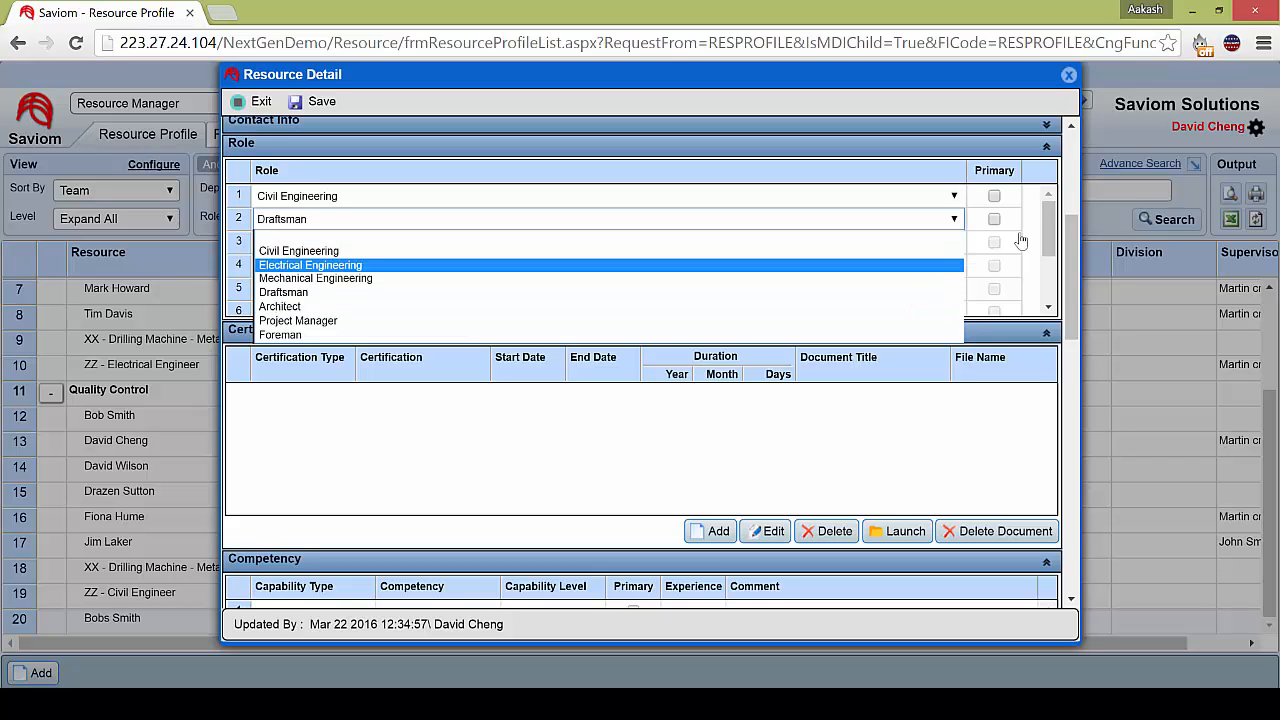
key("Down")
key("Down")
key("Down")
key("Down")
key("Down")
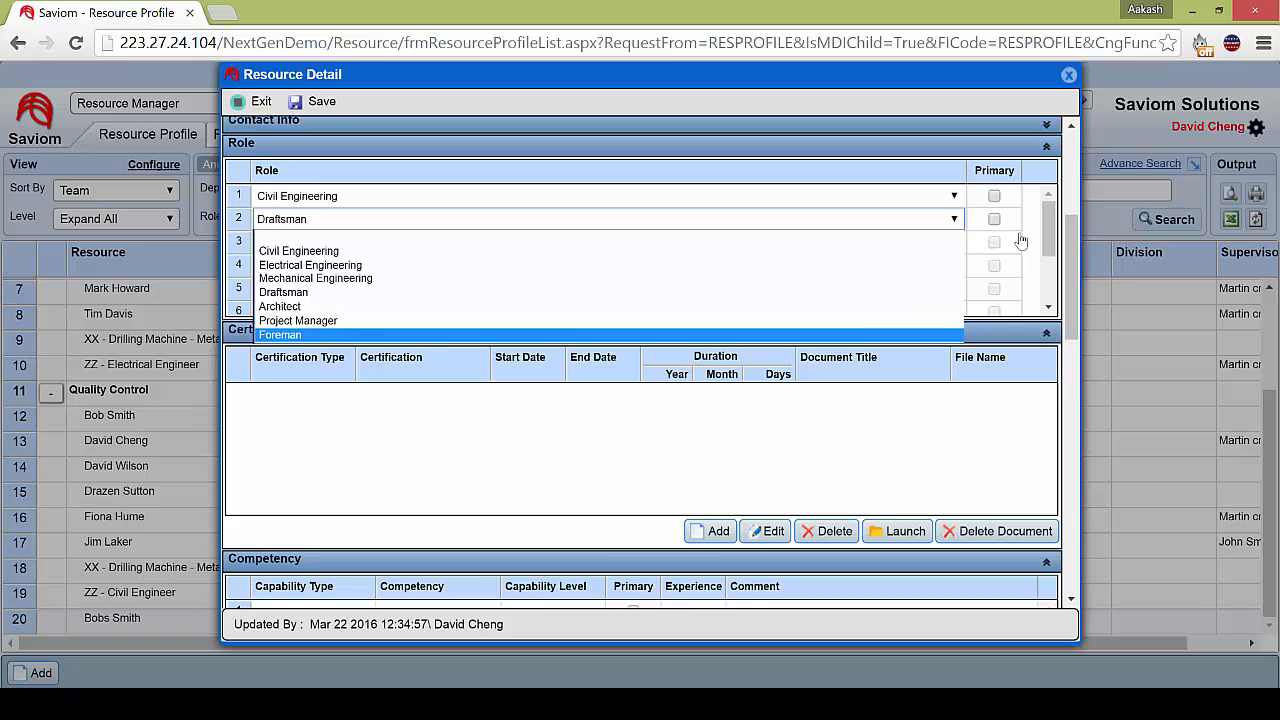
key("Return")
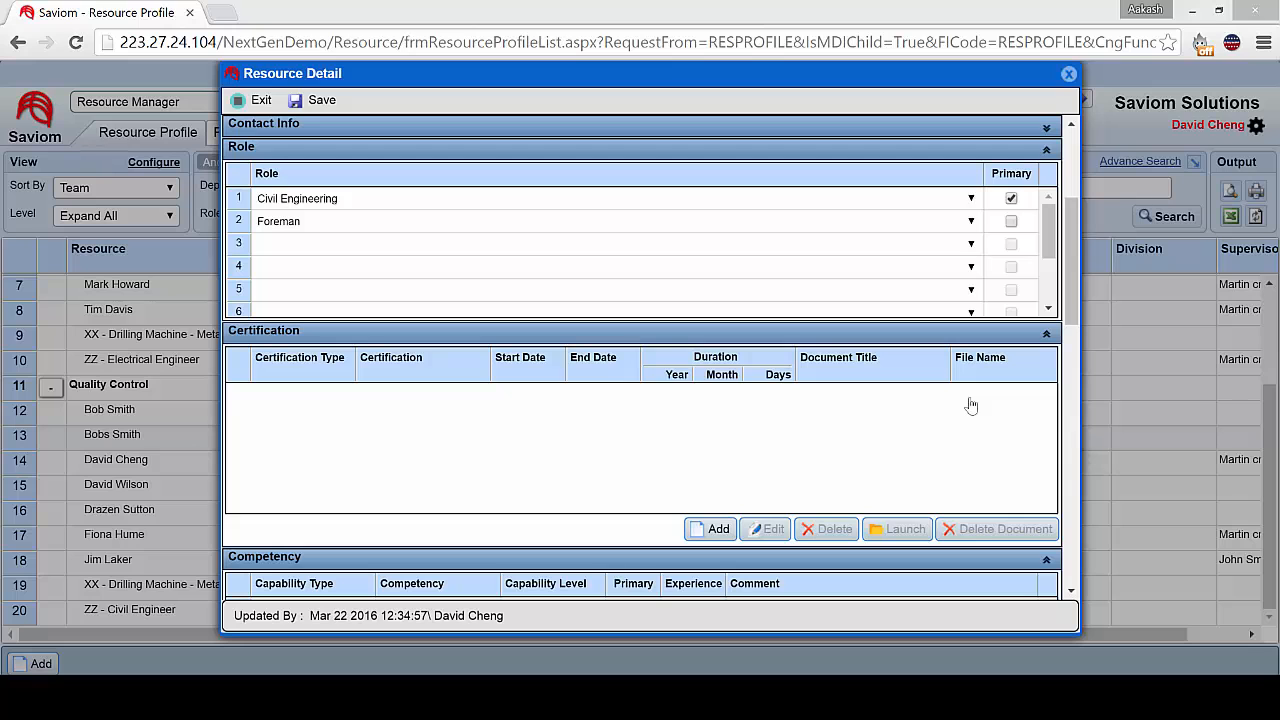
- Start a new certification record for the resource and set its Certification Type to General
scroll(970, 405, "down", 2)
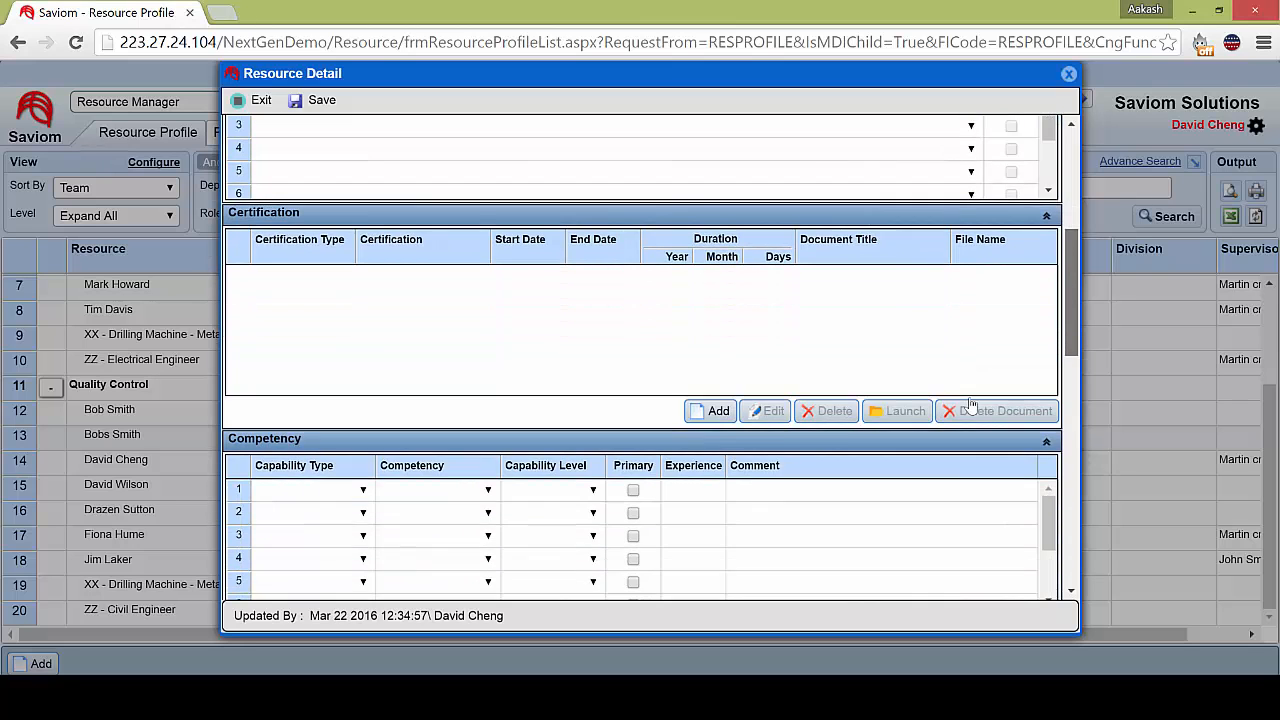
scroll(970, 405, "down", 1)
scroll(970, 405, "up", 1)
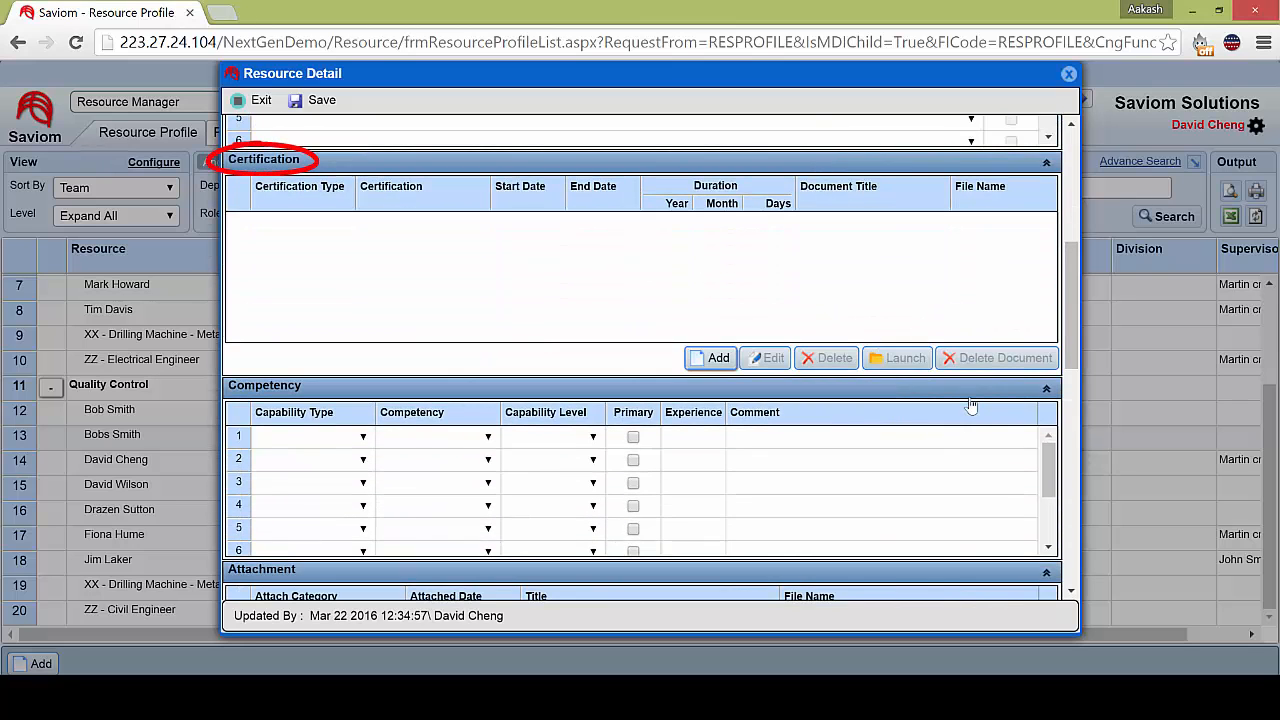
key("Return")
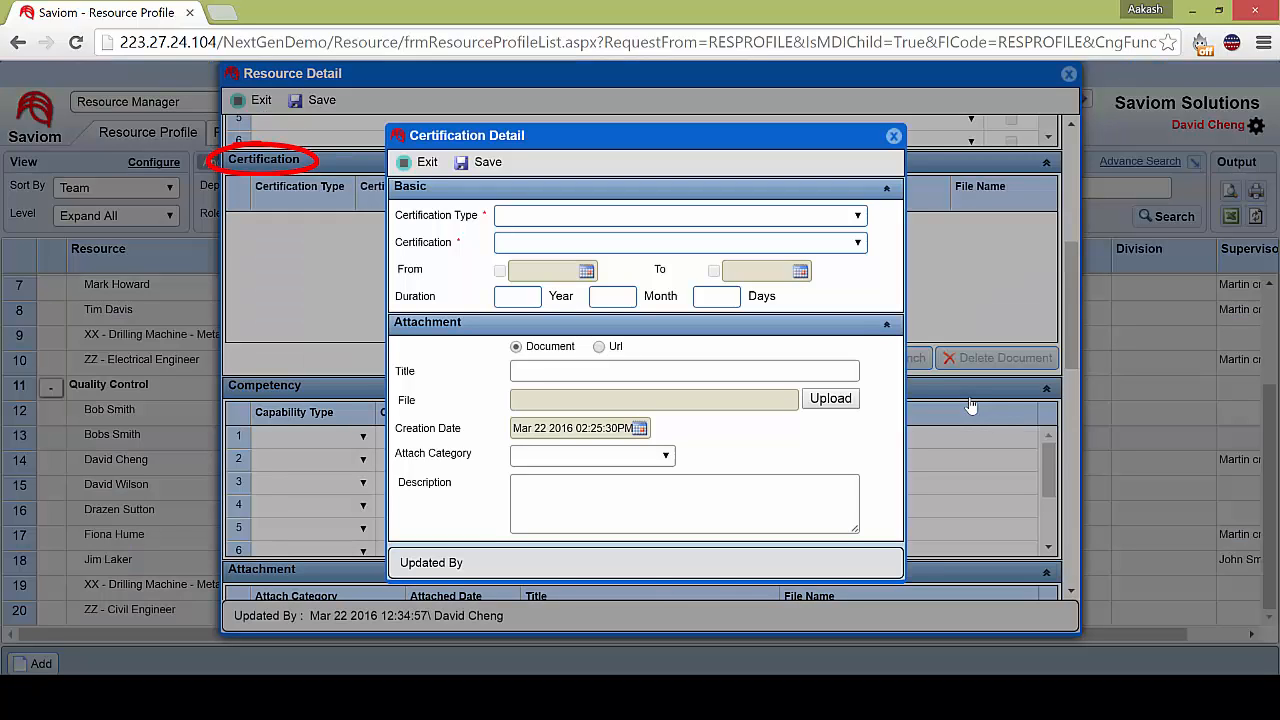
key("alt+Down")
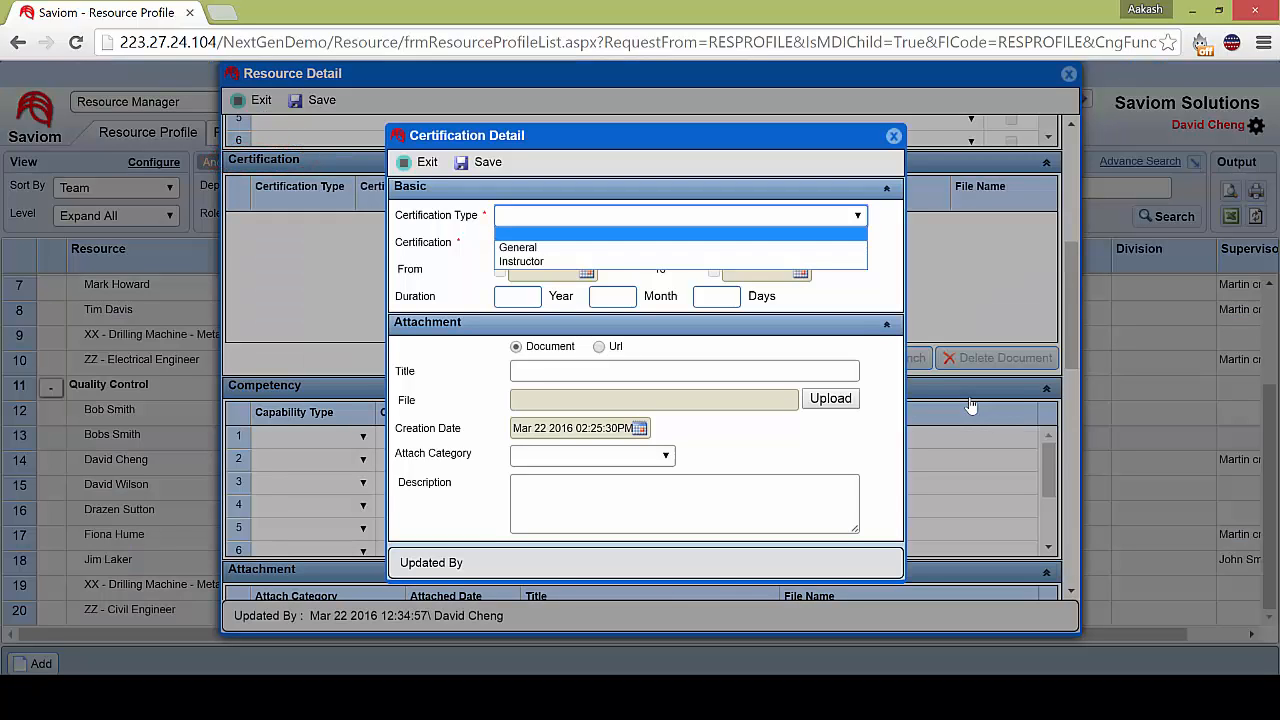
key("Down")
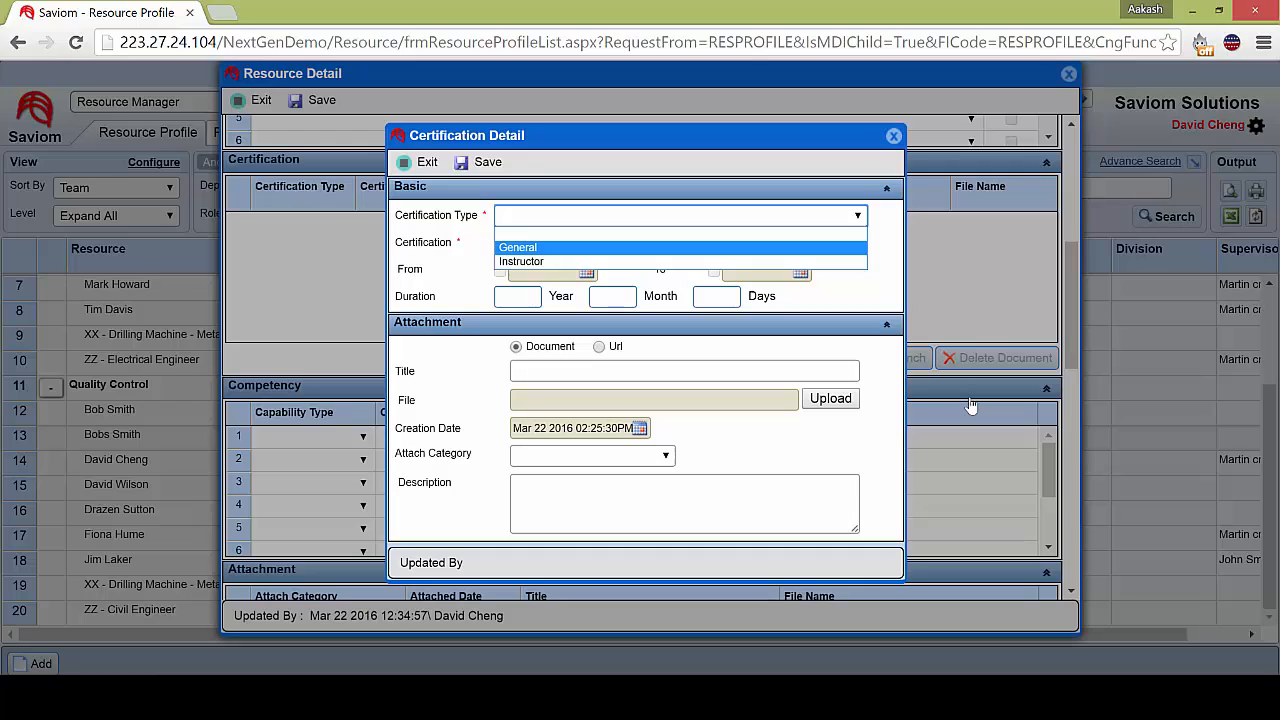
key("Return")
- Choose OHS as the certification in the new certification record
key("Tab")
key("alt+Down")
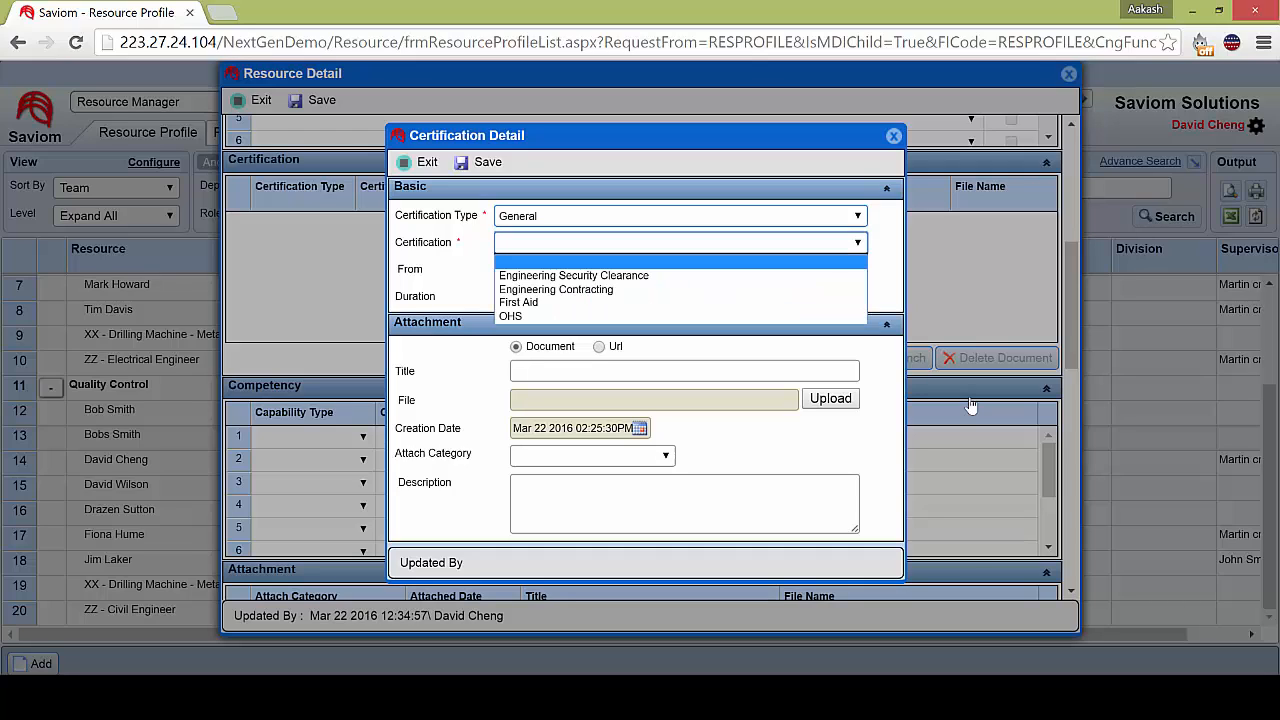
key("Down")
key("Down")
key("Down")
key("Down")
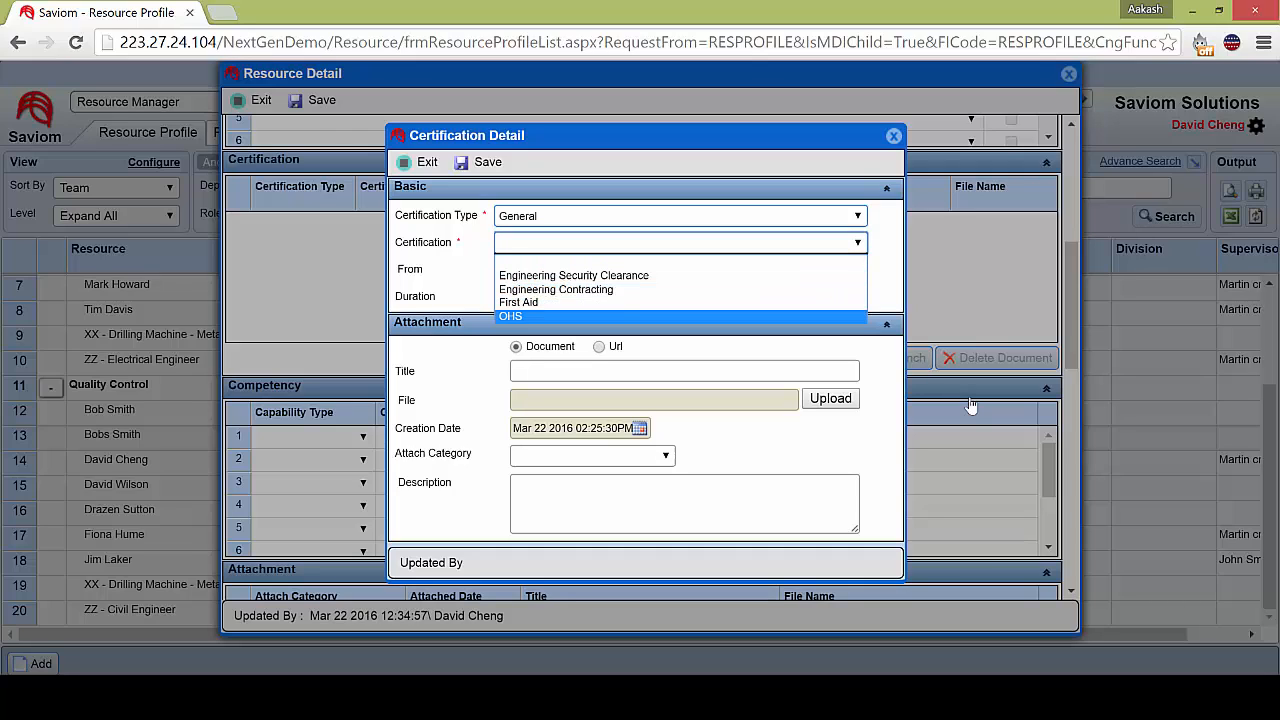
key("Return")
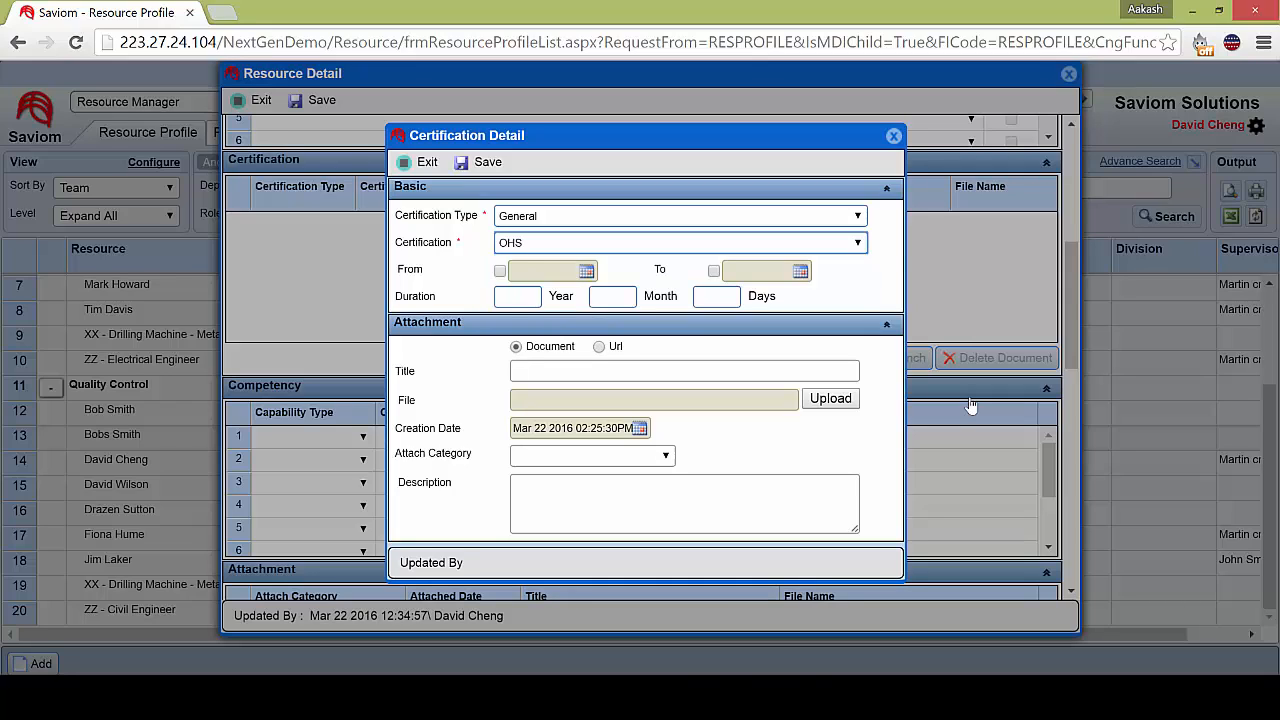
- Enable the certification's From date as Mar 22 2016 and turn on its To date
key("Tab")
key("space")
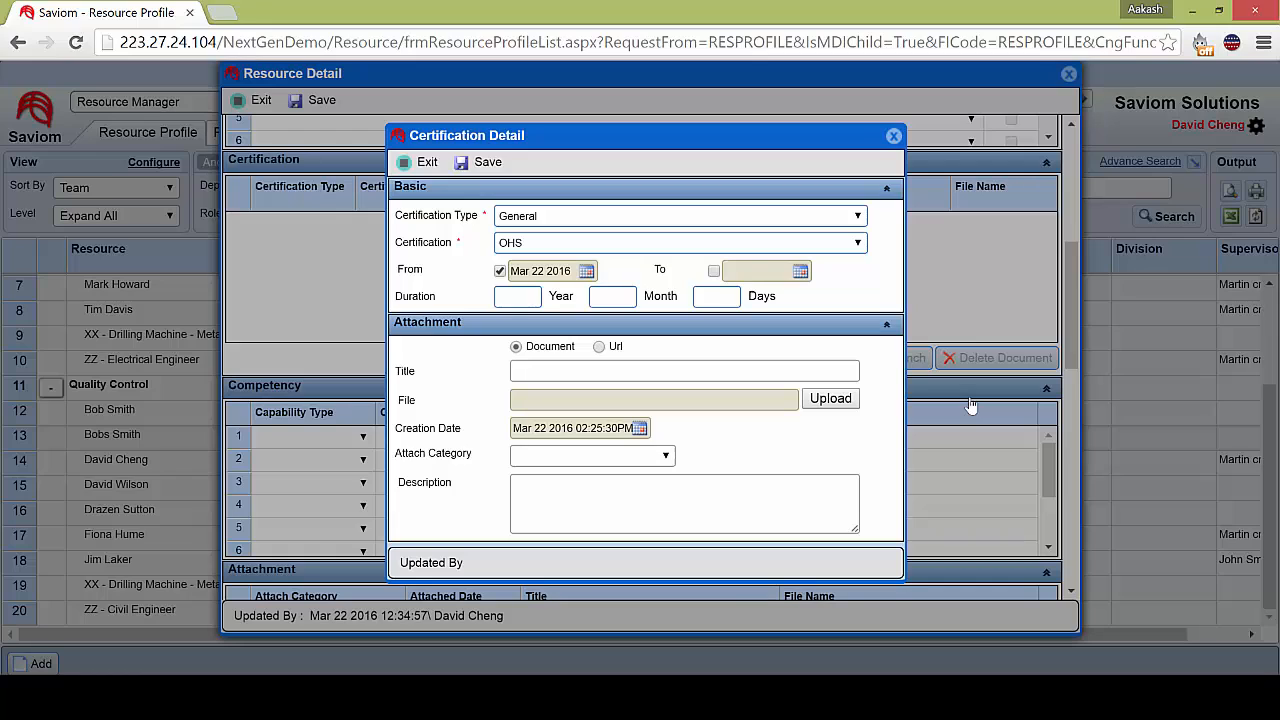
key("Tab")
key("space")
- Set the certification's To date to Sep 20 2016 and save the certification record
key("Tab")
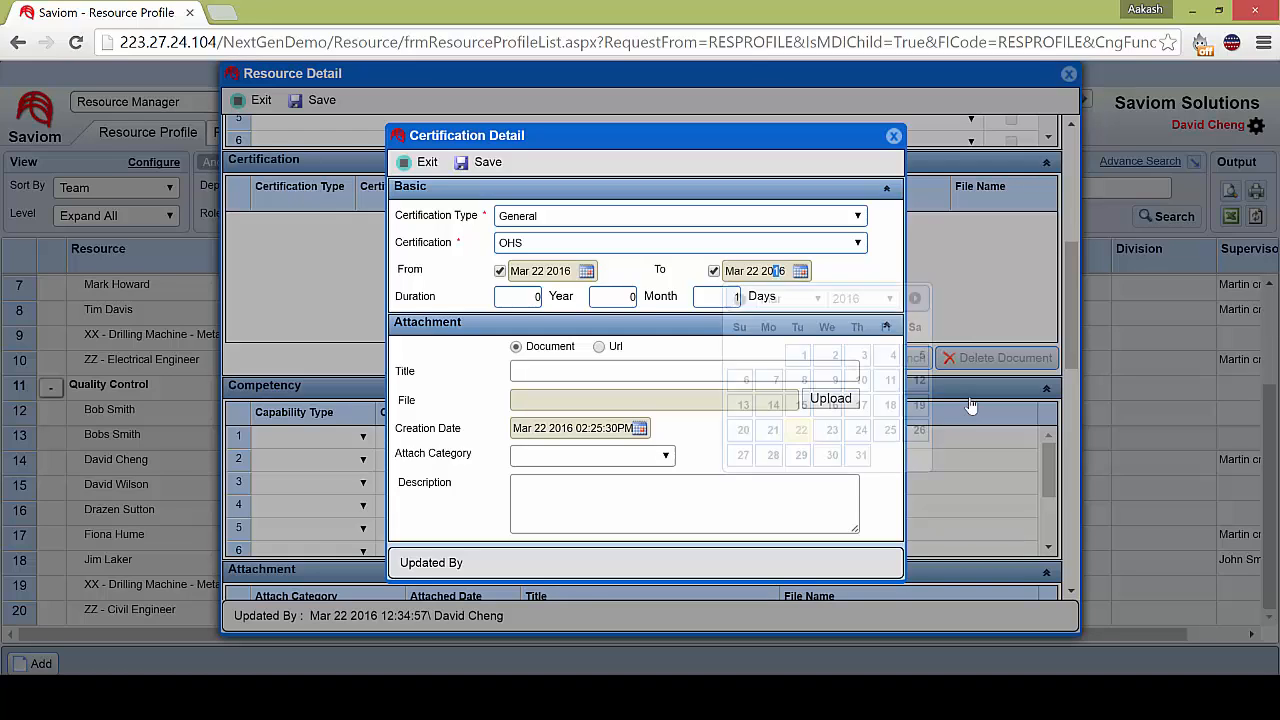
key("Tab")
key("Tab")
key("Return")
key("Return")
key("Return")
key("Return")
key("Return")
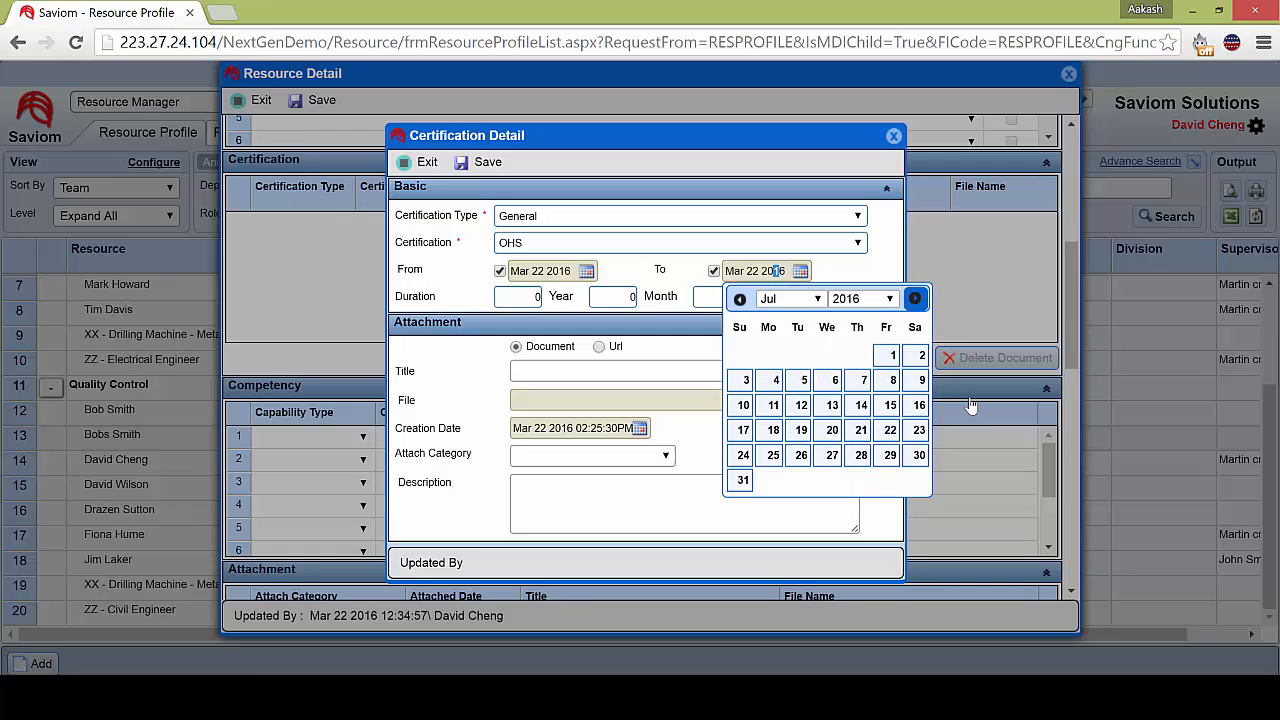
key("Return")
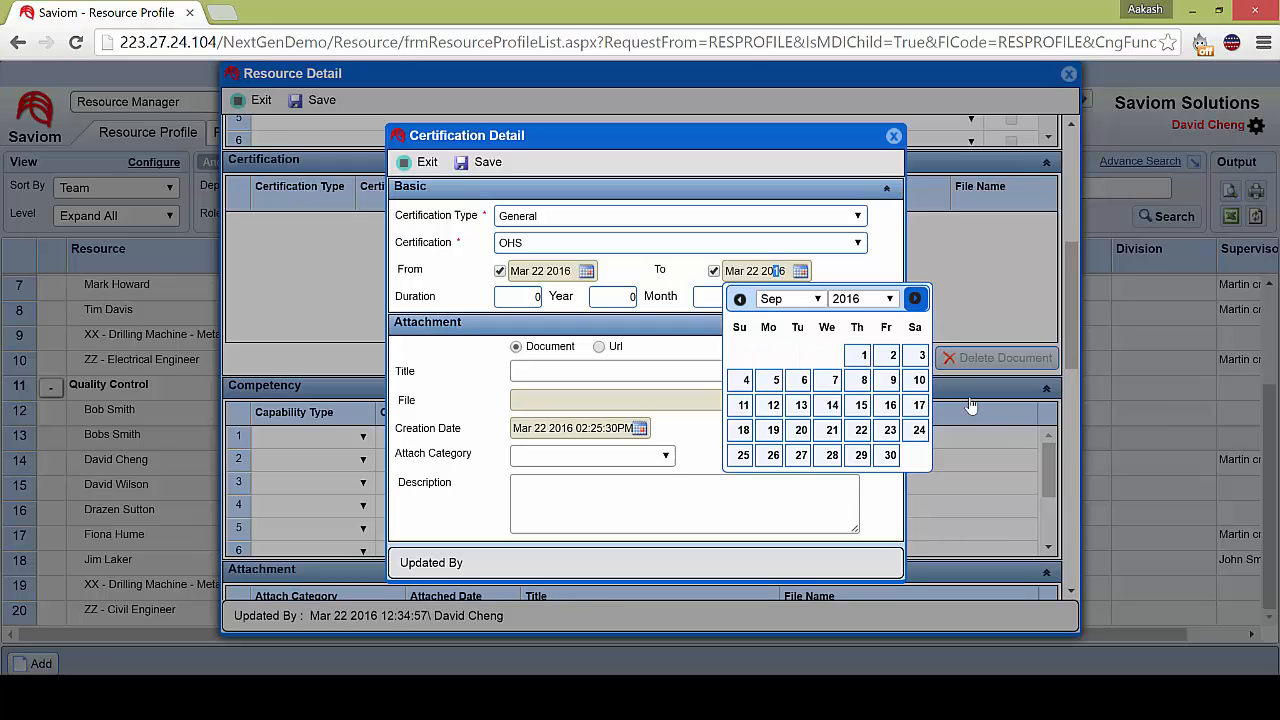
key("Tab")
key("Tab")
key("Tab")
key("Tab")
key("Tab")
key("Tab")
key("Tab")
key("Tab")
key("Tab")
key("Tab")
key("Tab")
key("Tab")
key("Tab")
key("Tab")
key("Tab")
key("Tab")
key("Tab")
key("Tab")
key("Tab")
key("Tab")
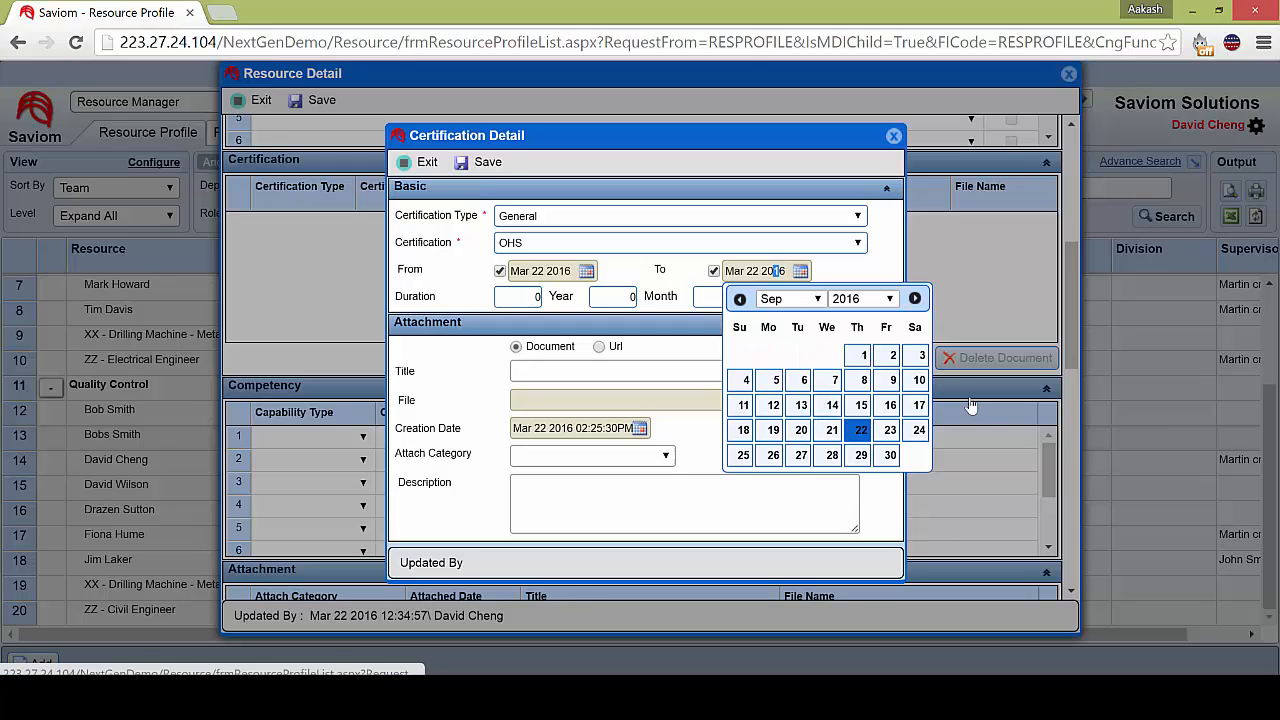
key("shift+Tab")
key("shift+Tab")
key("Return")
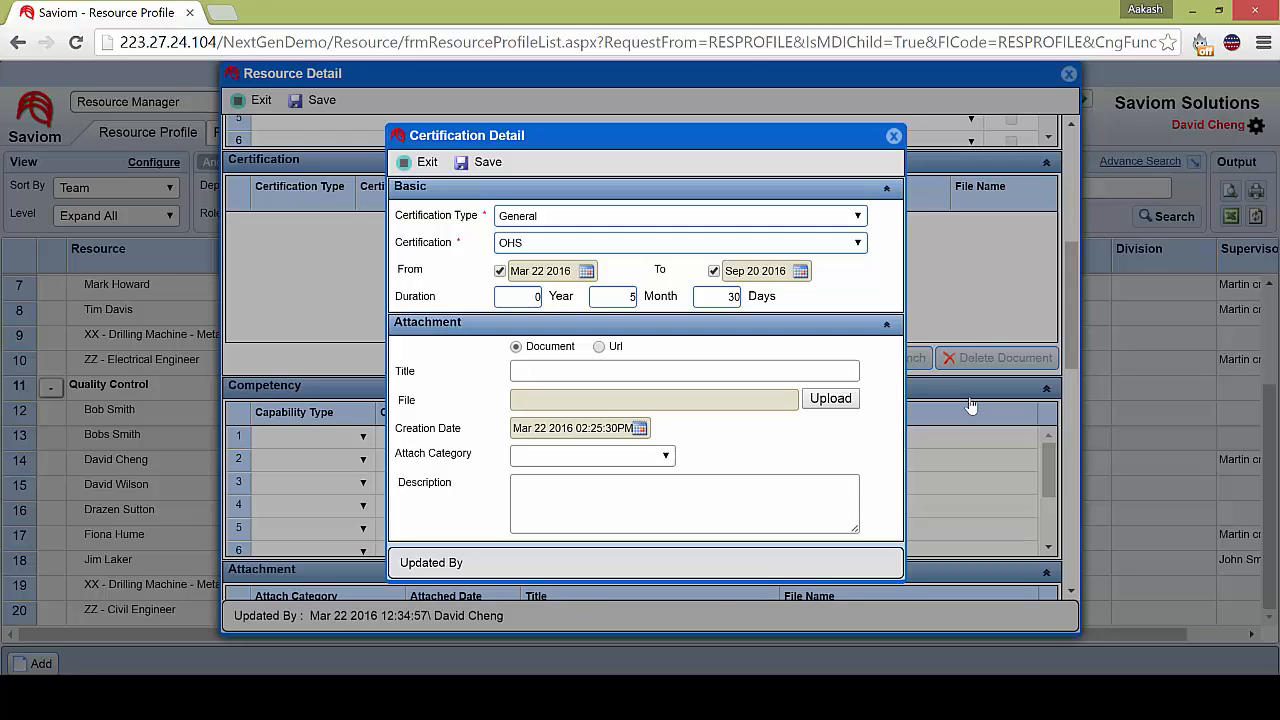
key("Return")
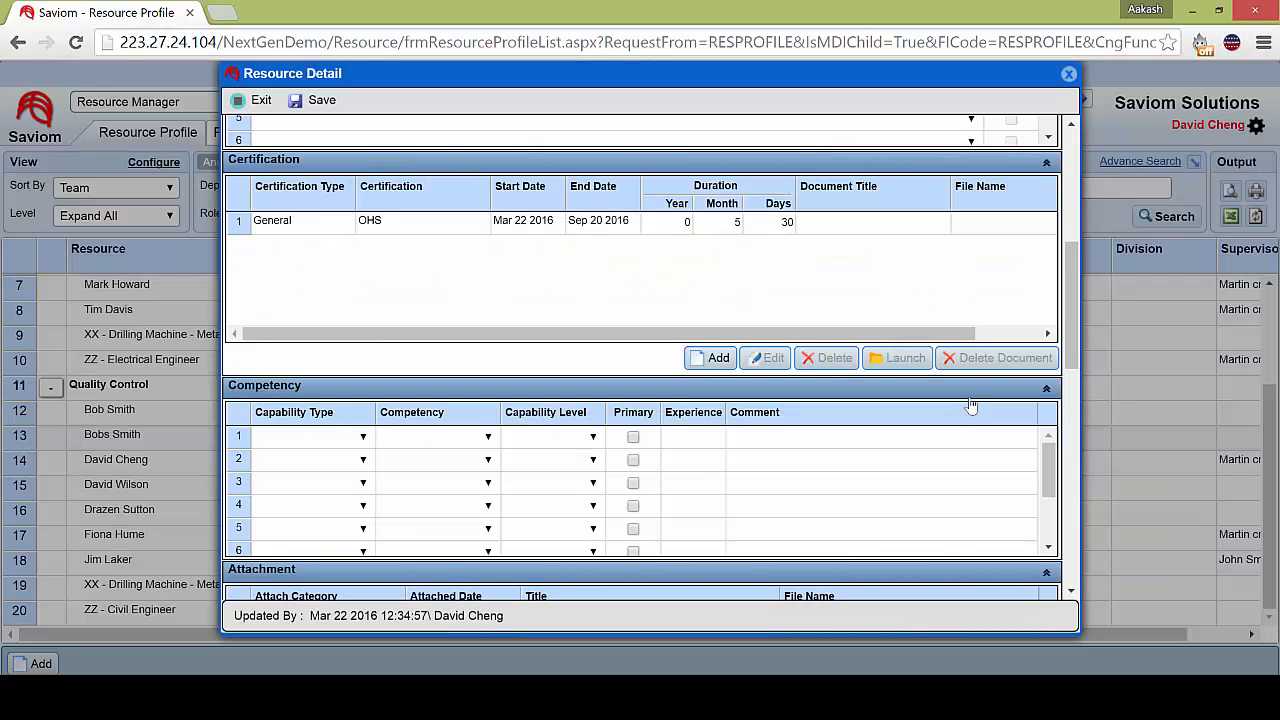
- Set the Capability Type of the first Competency row to Engineering Skills
scroll(1083, 315, "down", 1)
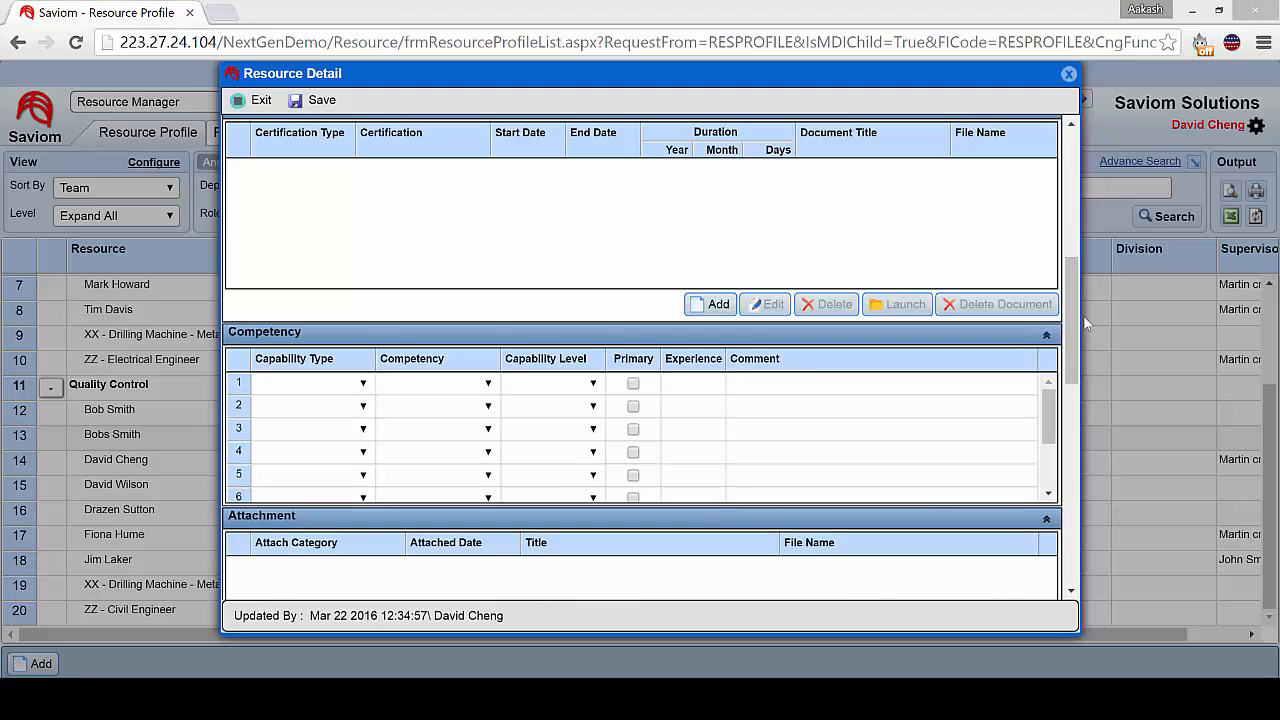
scroll(1083, 315, "down", 1)
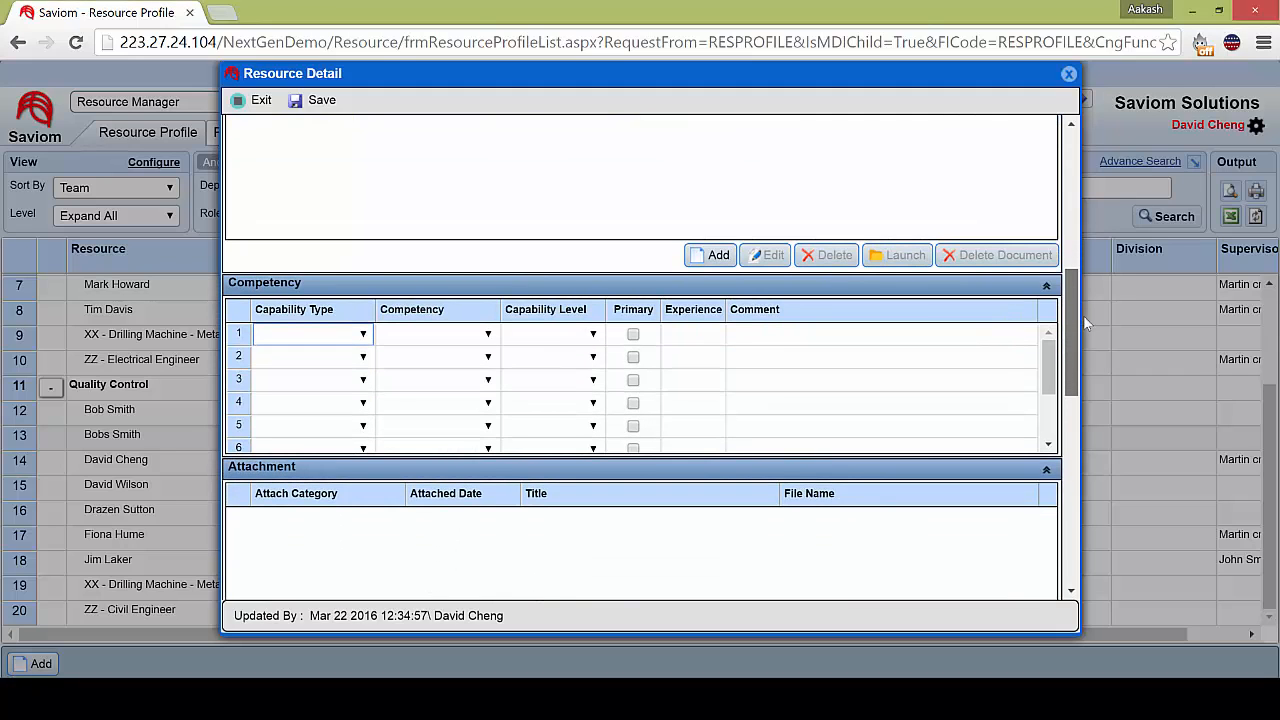
scroll(1083, 315, "down", 1)
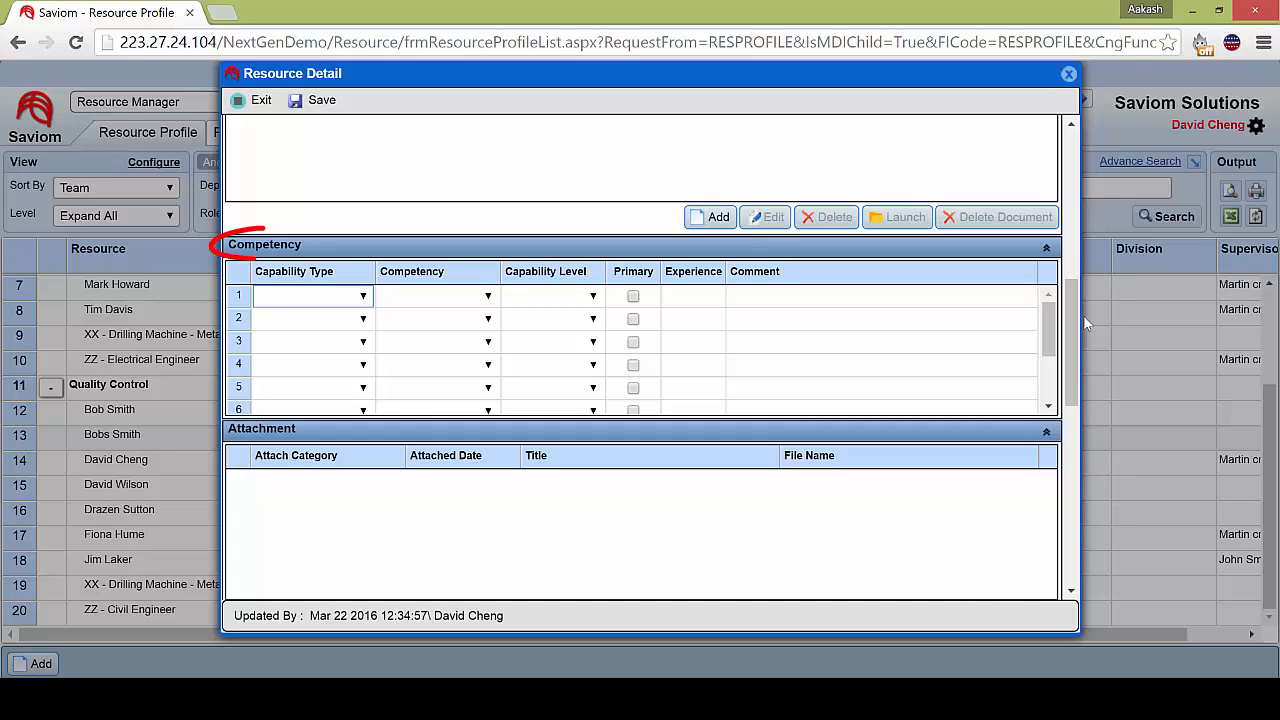
key("alt+Down")
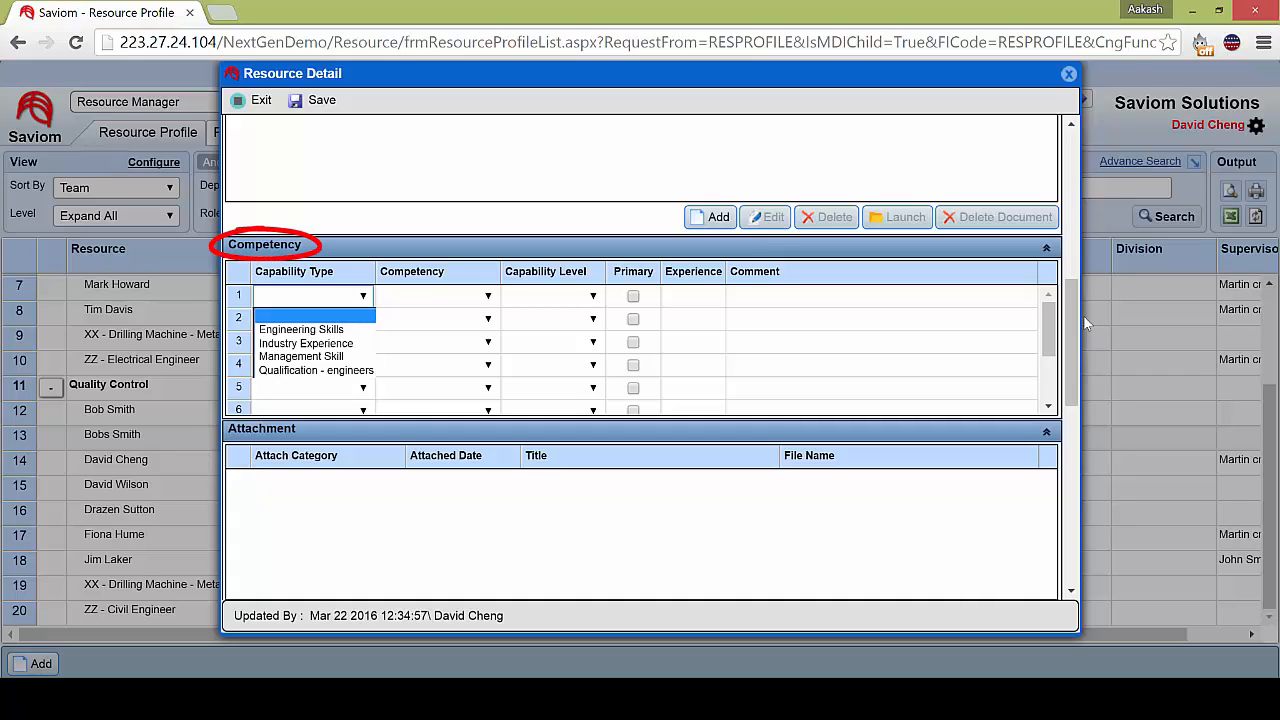
key("Down")
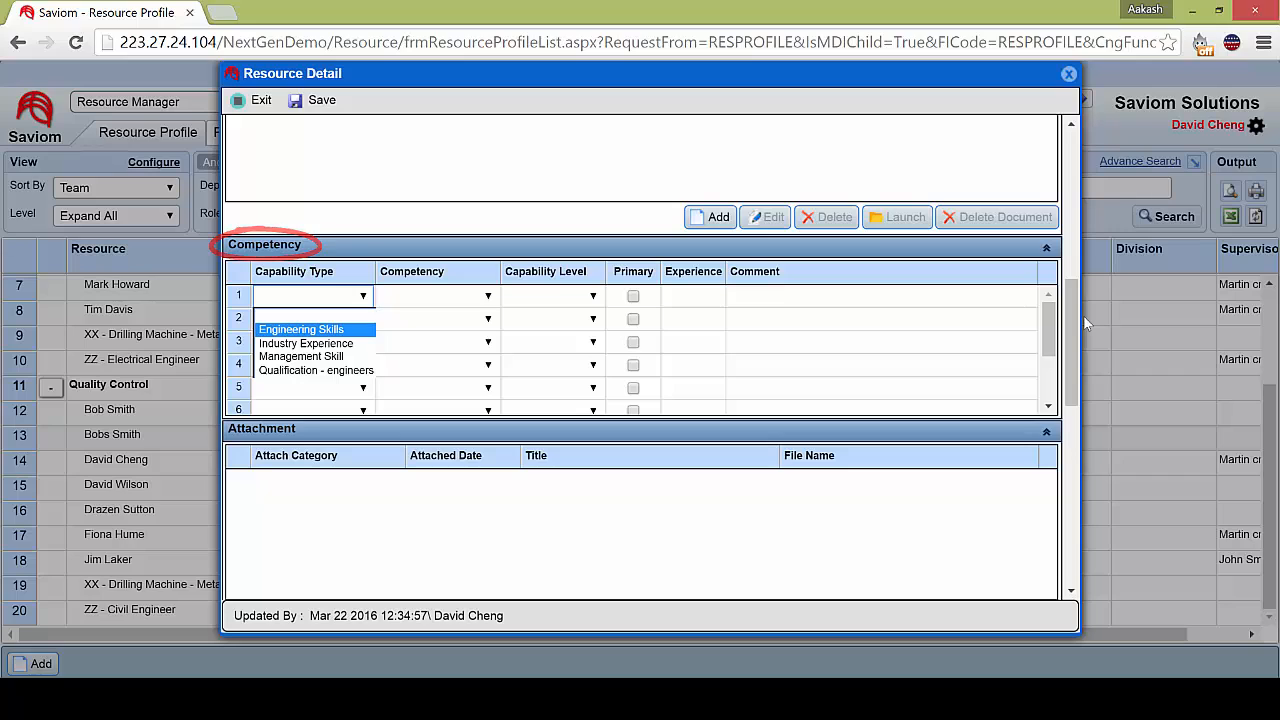
key("Down")
key("Down")
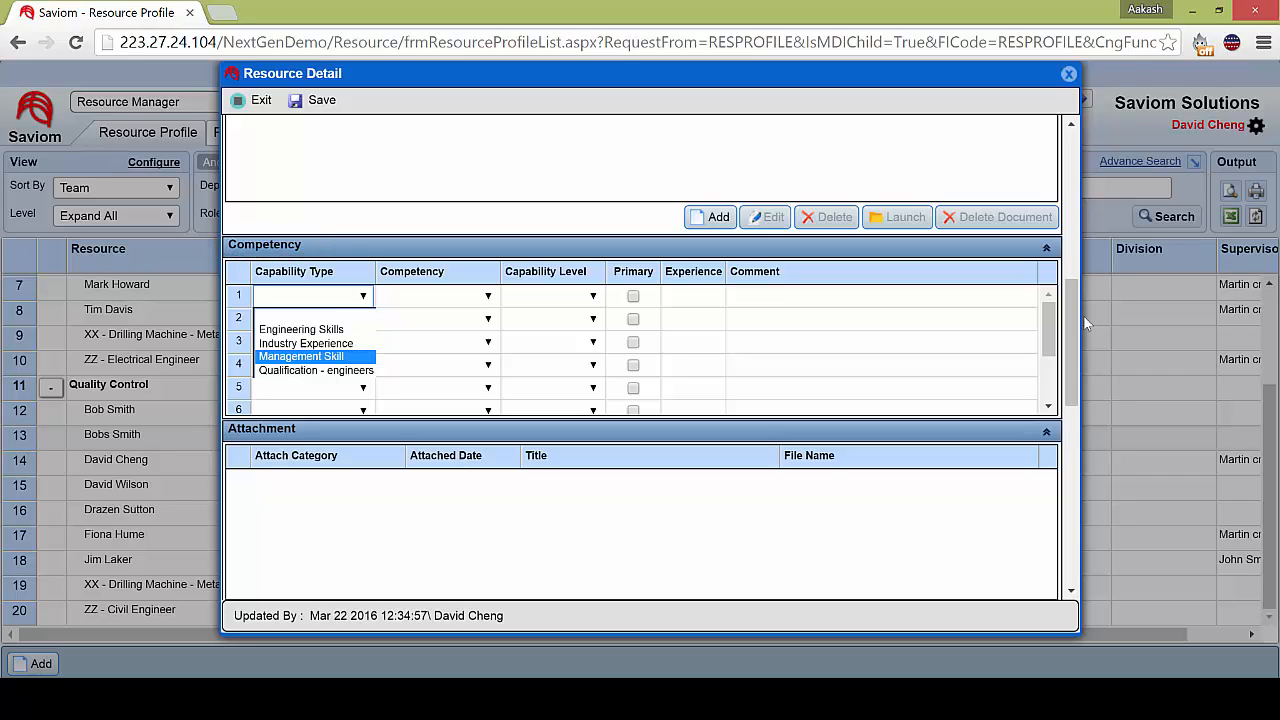
key("Down")
key("Home")
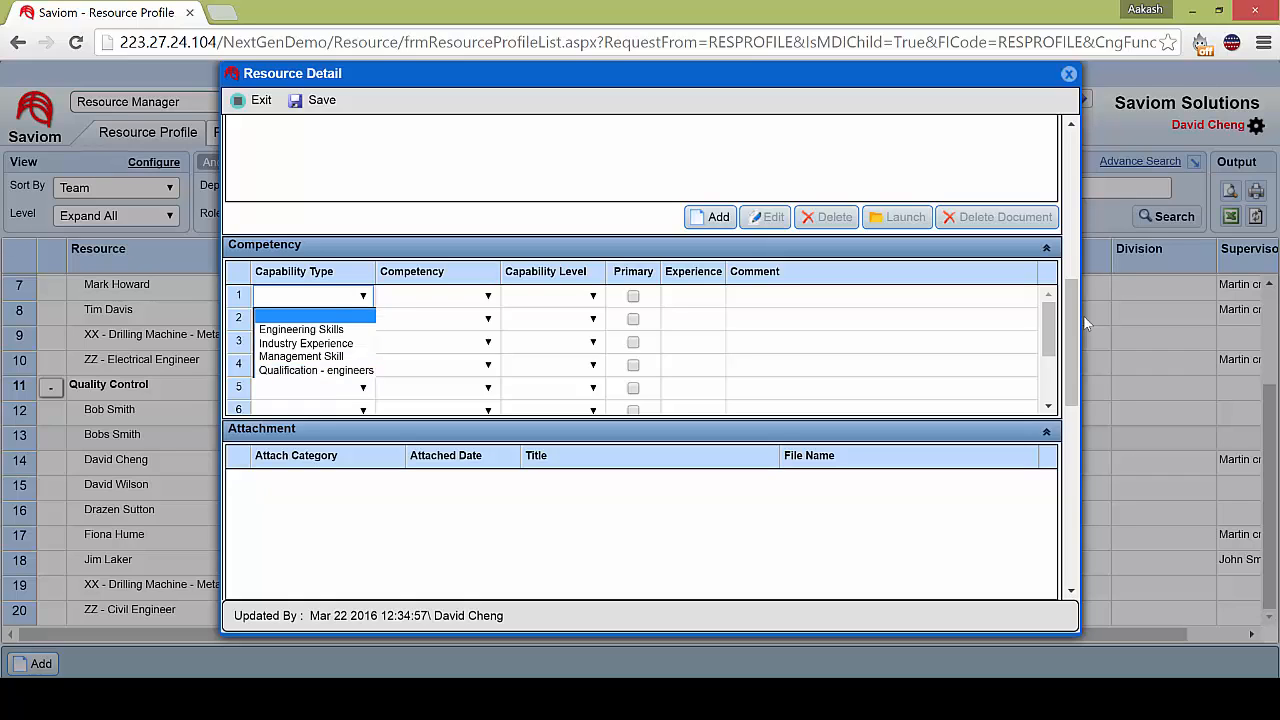
key("Down")
key("Return")
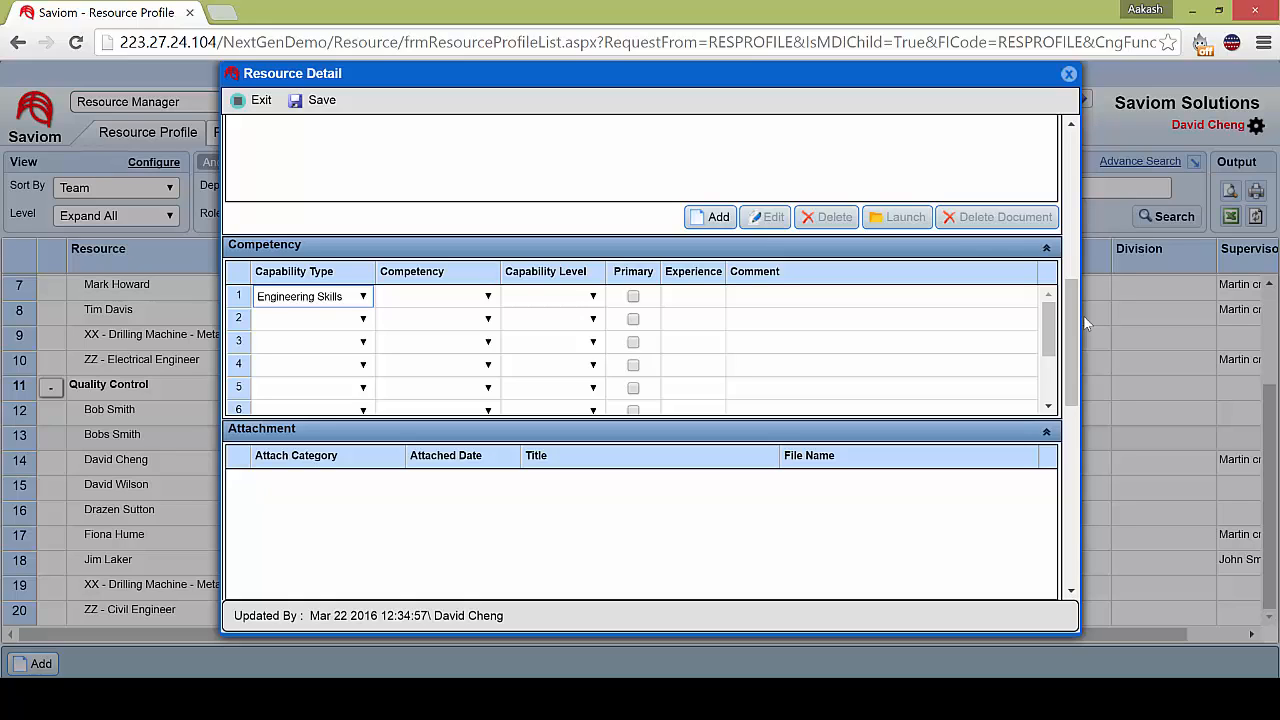
- Choose Civil Engineering as the competency in the first Competency row
key("Tab")
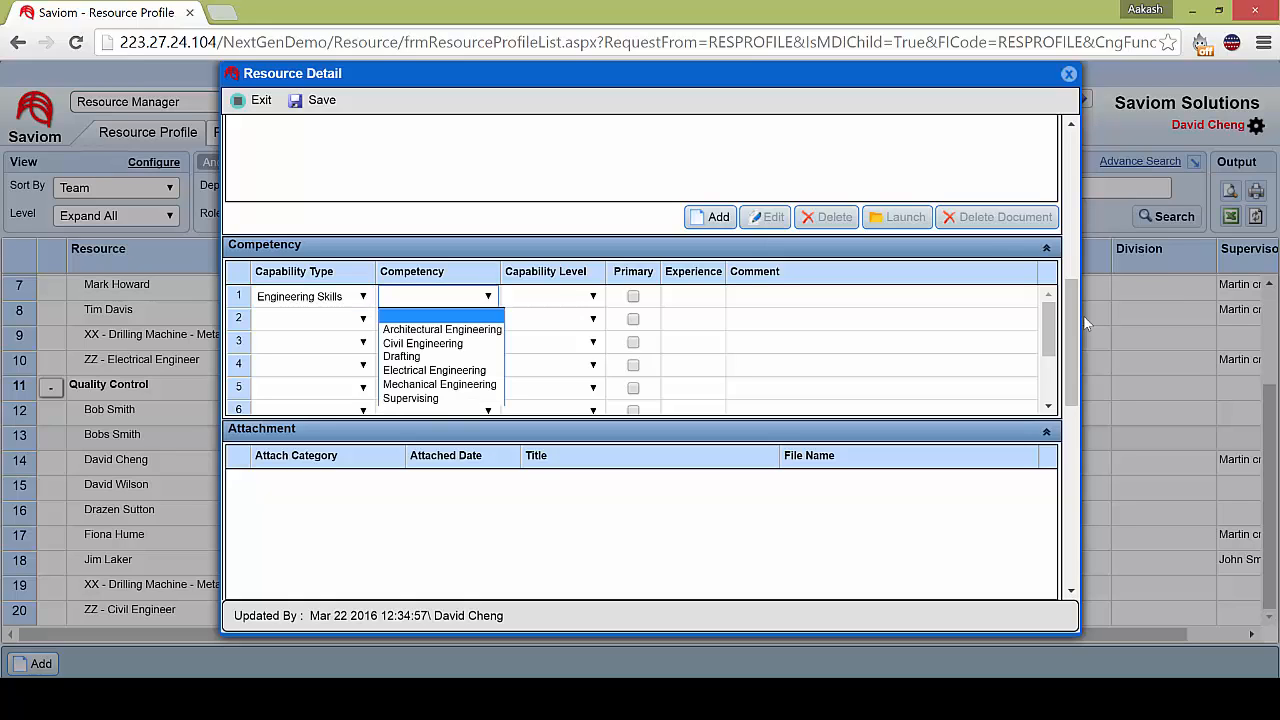
key("Down")
key("Down")
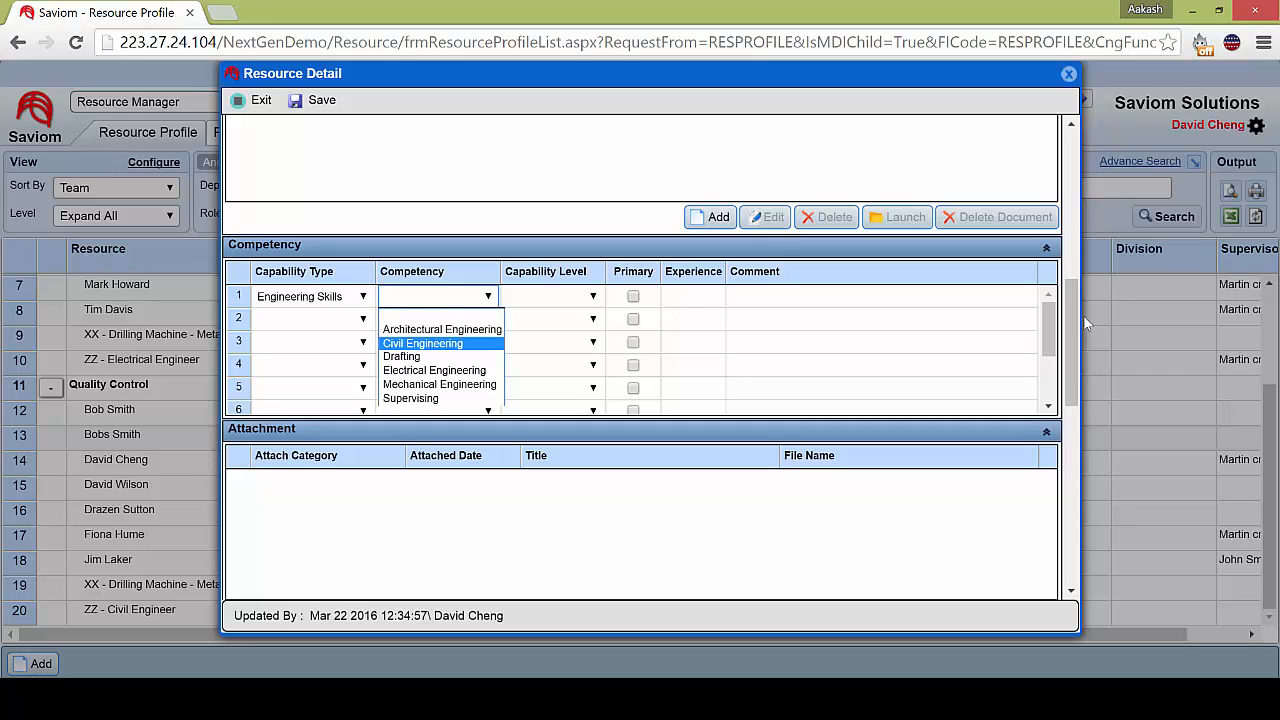
key("Return")
- Set the Capability Type of the second Competency row to Engineering Skills
key("Down")
key("Down")
key("Down")
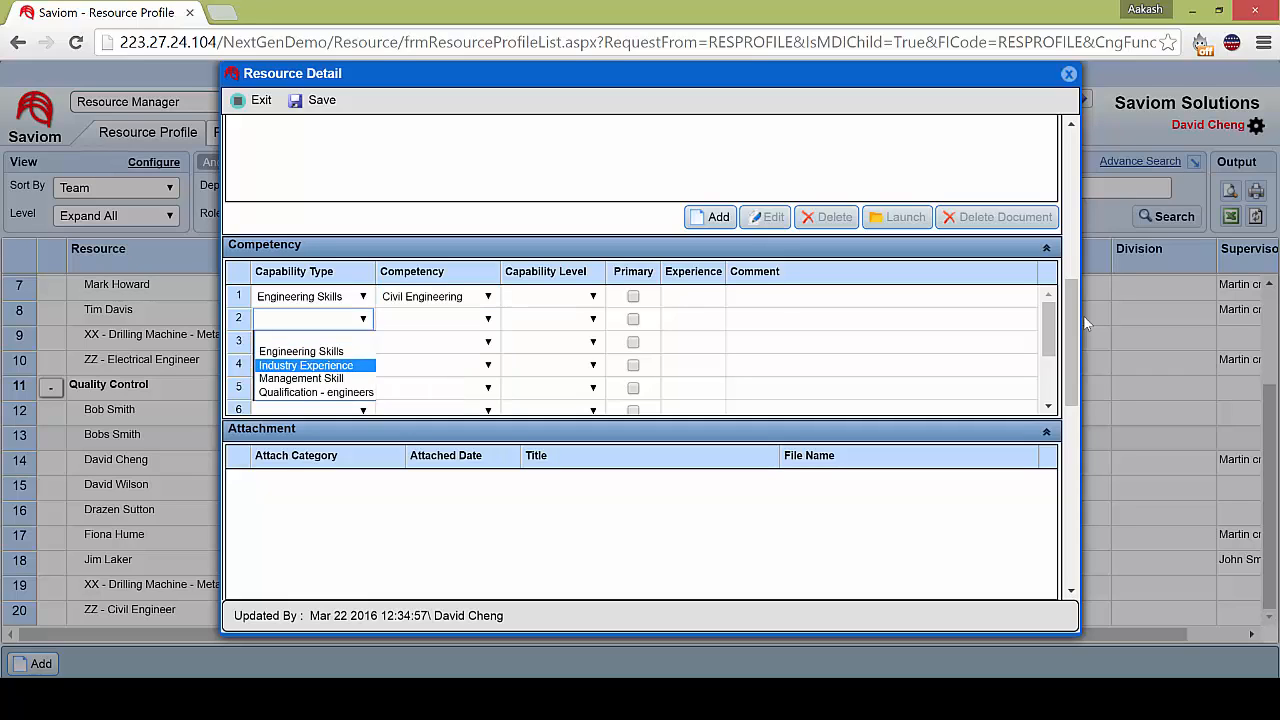
key("Up")
key("Return")
- Choose Supervising as the competency in the second Competency row
key("Tab")
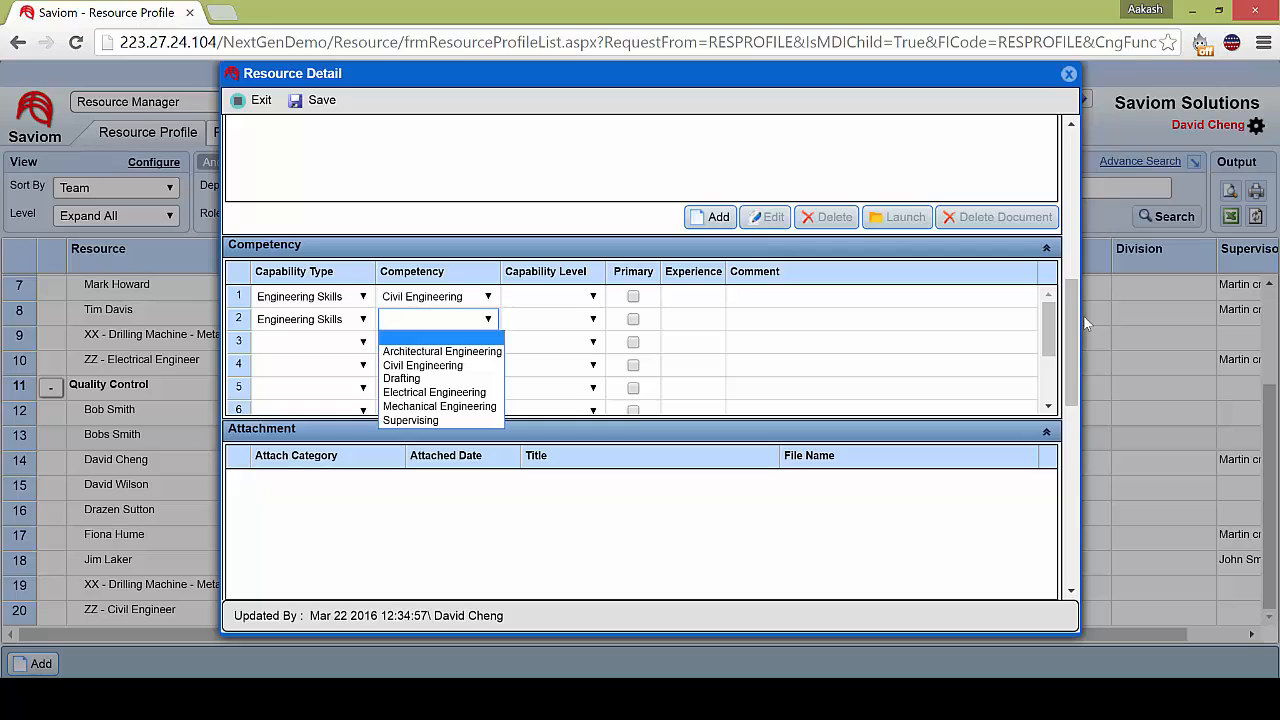
key("Down")
key("Down")
key("Down")
key("Down")
key("Down")
key("Down")
key("Return")
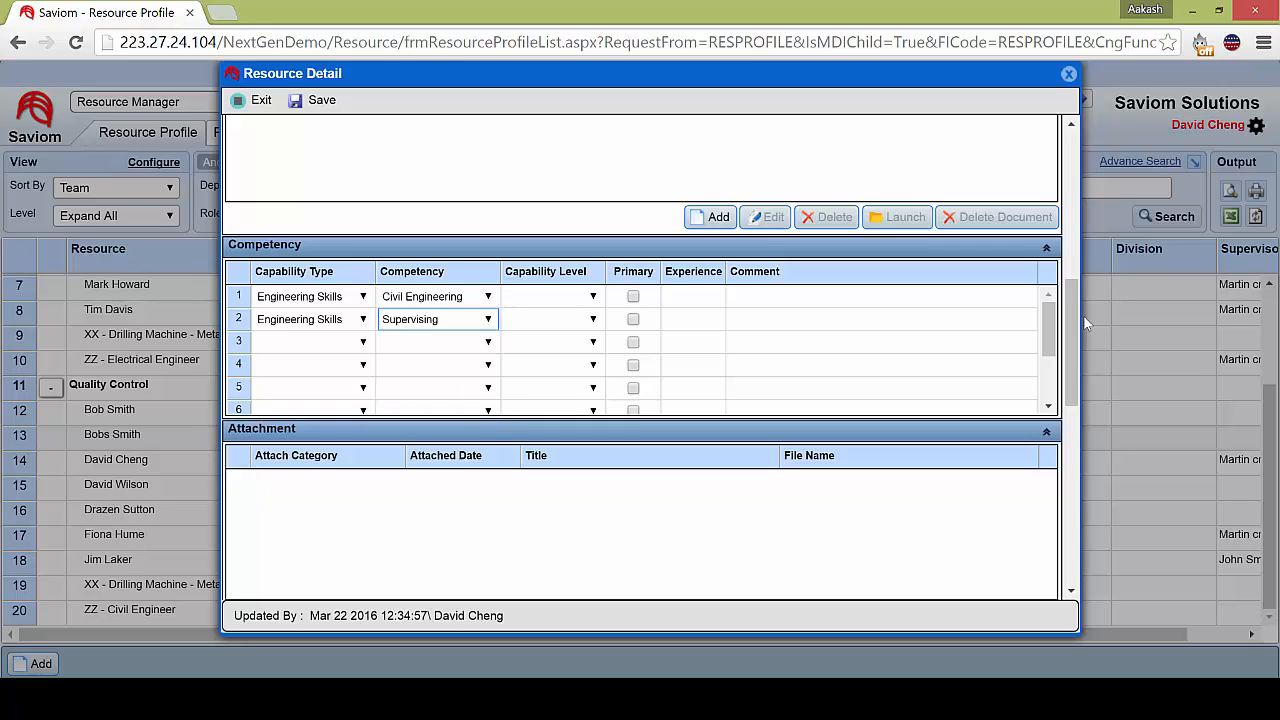
- Set the Capability Level of the Civil Engineering competency to Expert
key("Tab")
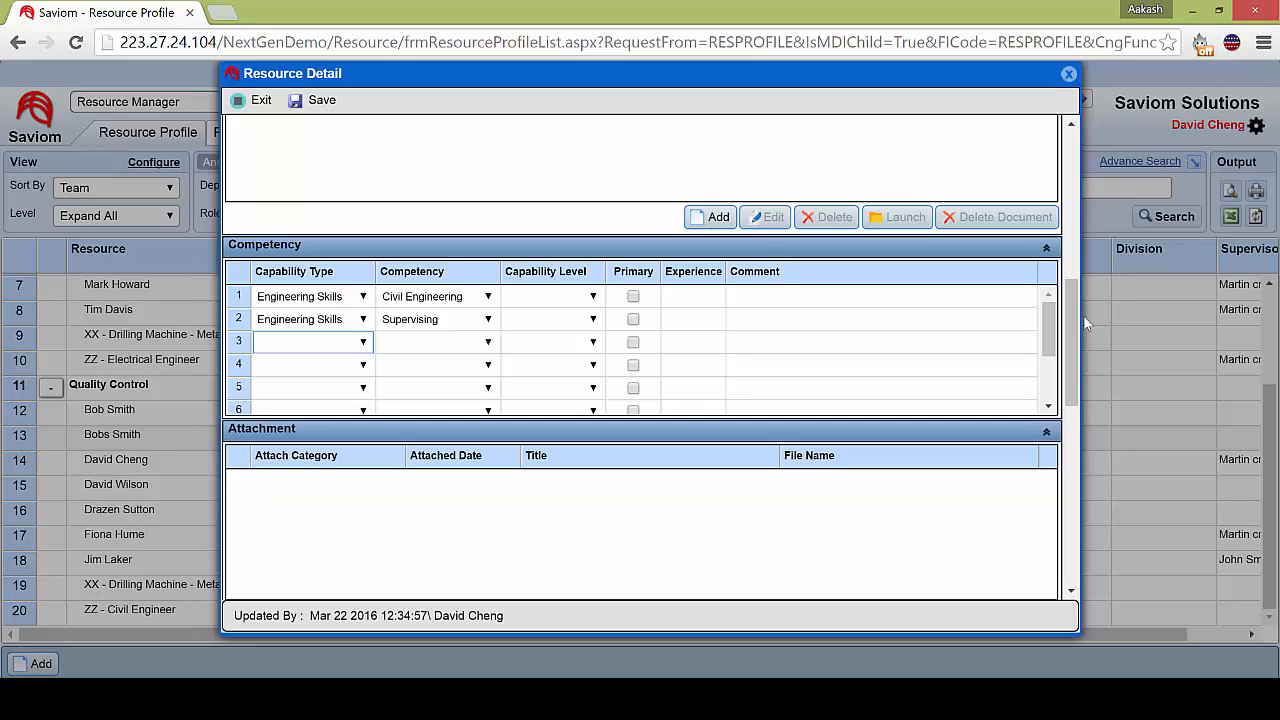
key("Up")
key("Up")
key("Right")
key("Right")
key("alt+Down")
key("Down")
key("Down")
key("Return")
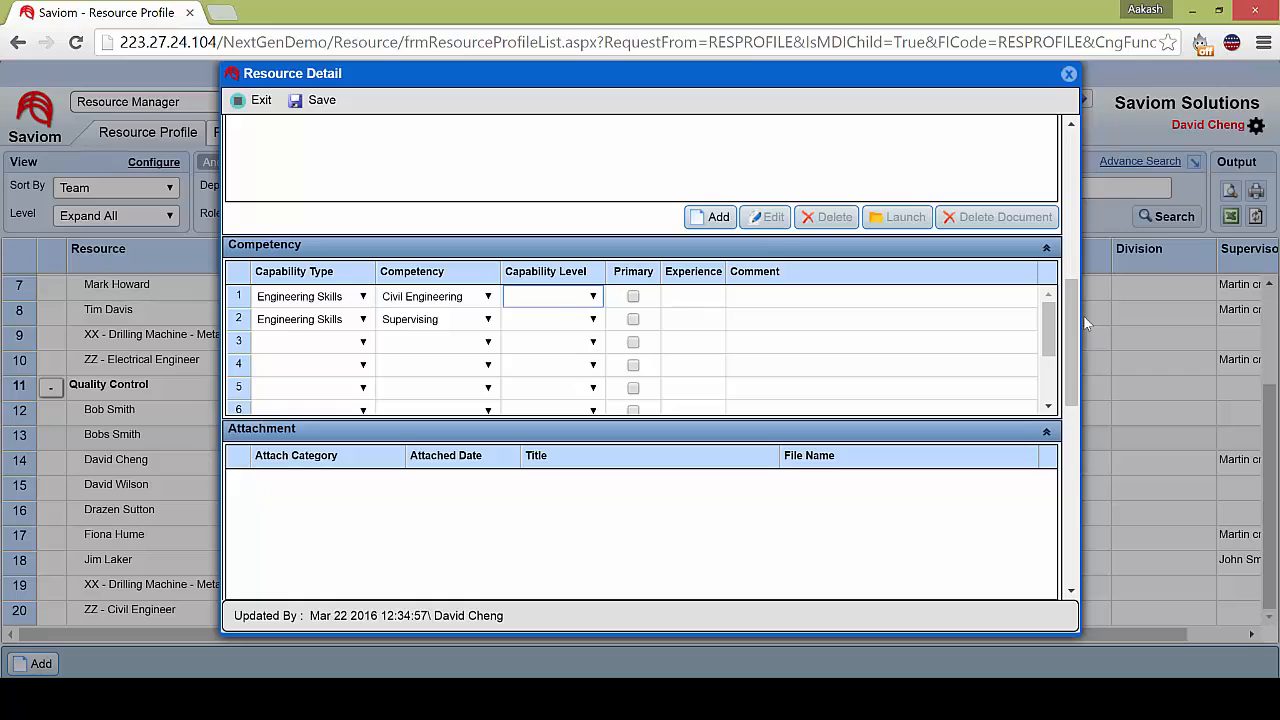
- Set the Capability Level of the Supervising competency to Intermediate
key("Down")
key("alt+Down")
key("Down")
key("Down")
key("Down")
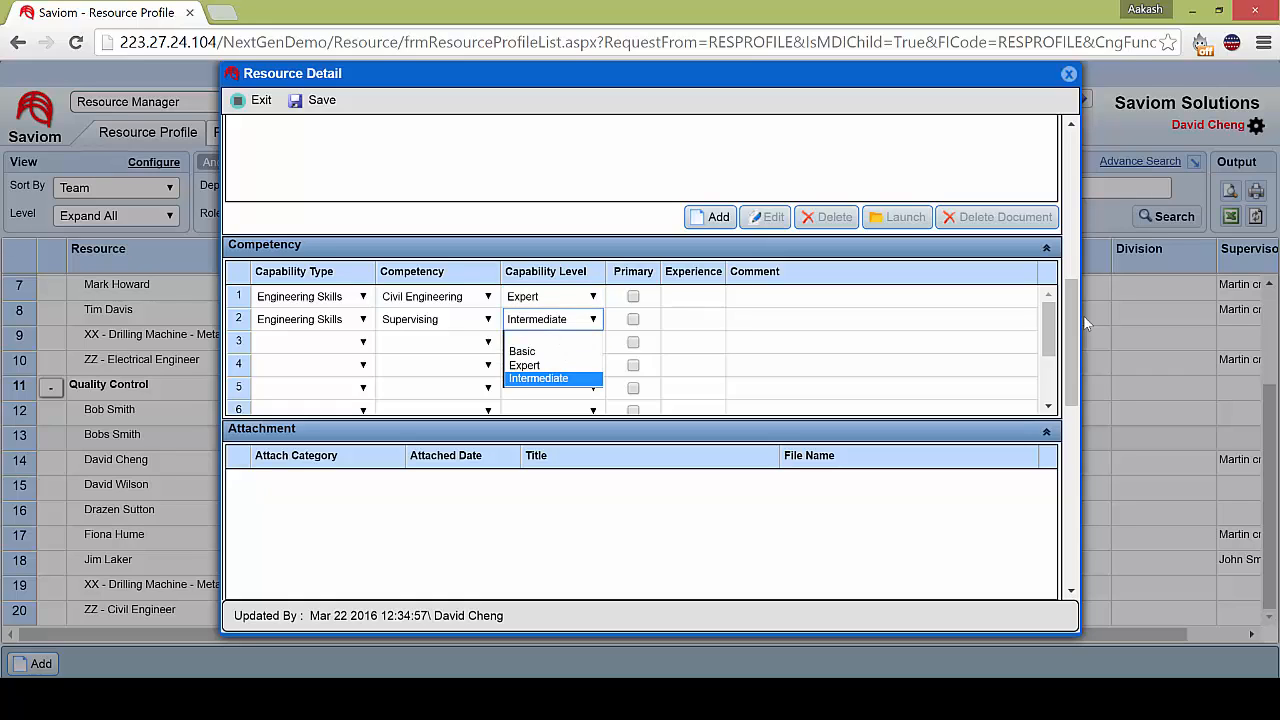
key("Return")
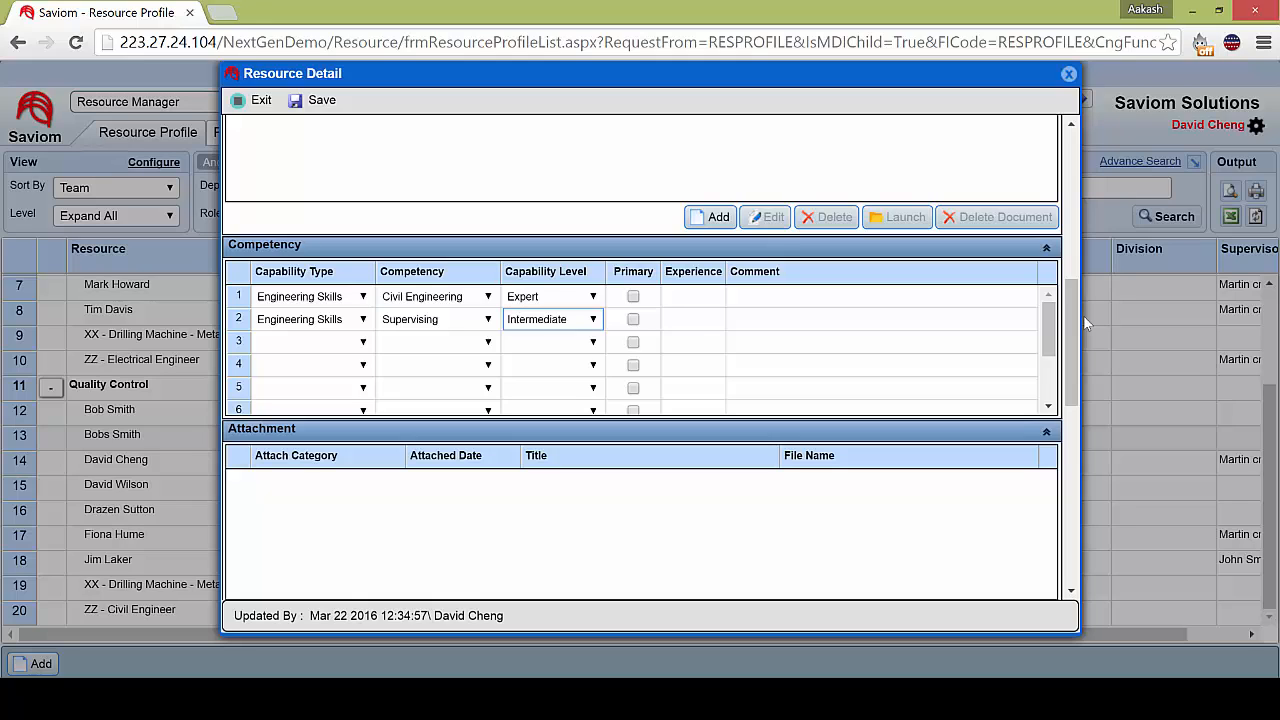
- Add a cost rate of 80 Per Hrs effective Mar 22 2016 to the resource and save it
scroll(1083, 315, "down", 1)
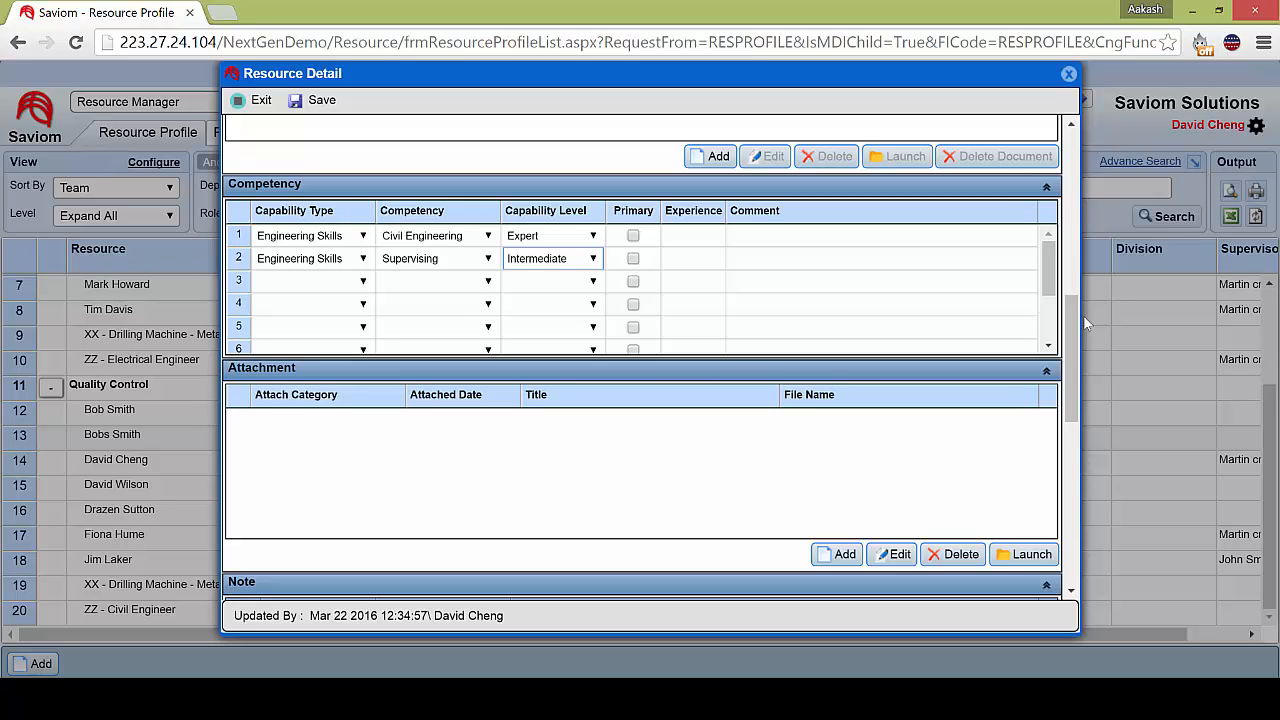
scroll(1083, 315, "down", 2)
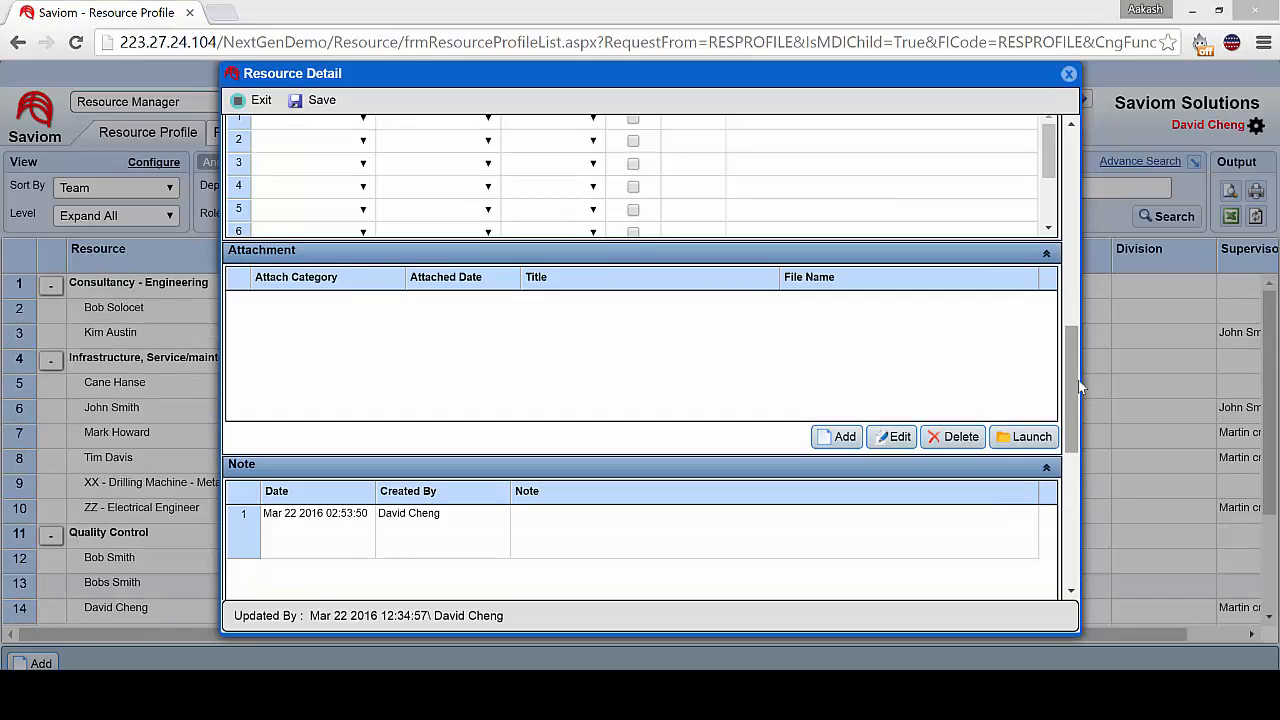
scroll(1078, 382, "up", 1)
scroll(1078, 380, "down", 3)
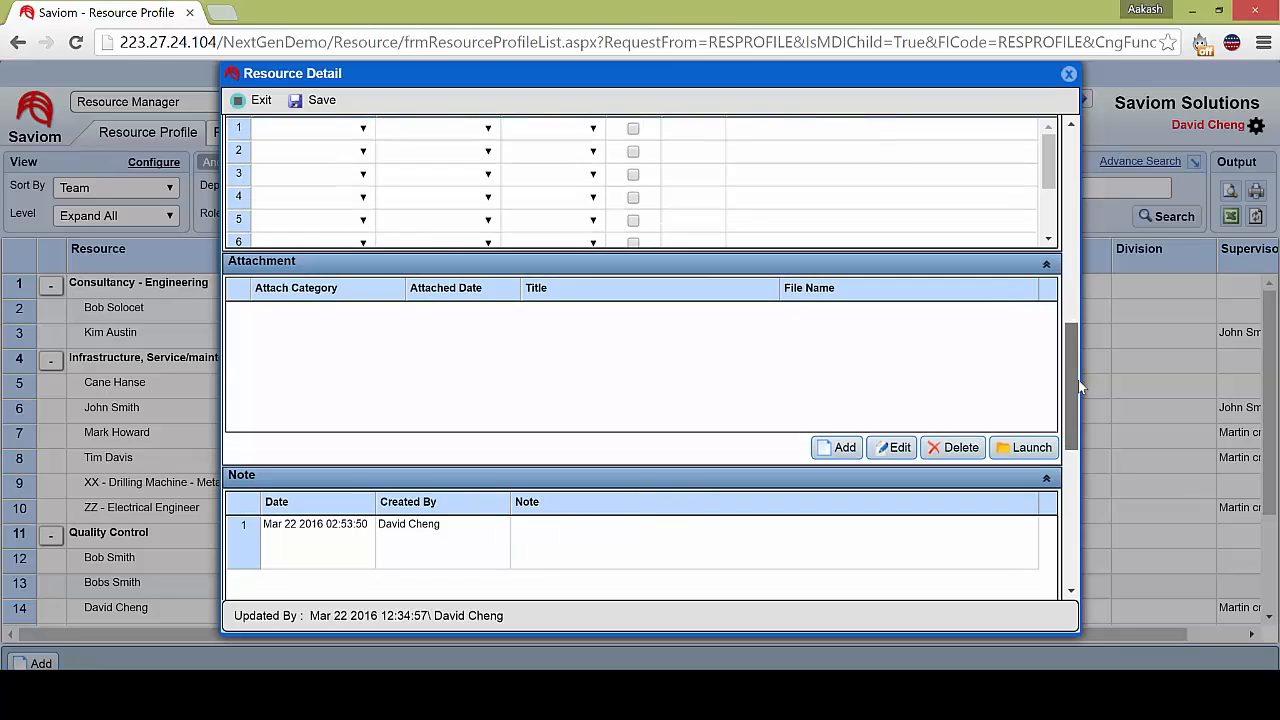
scroll(1078, 380, "down", 1)
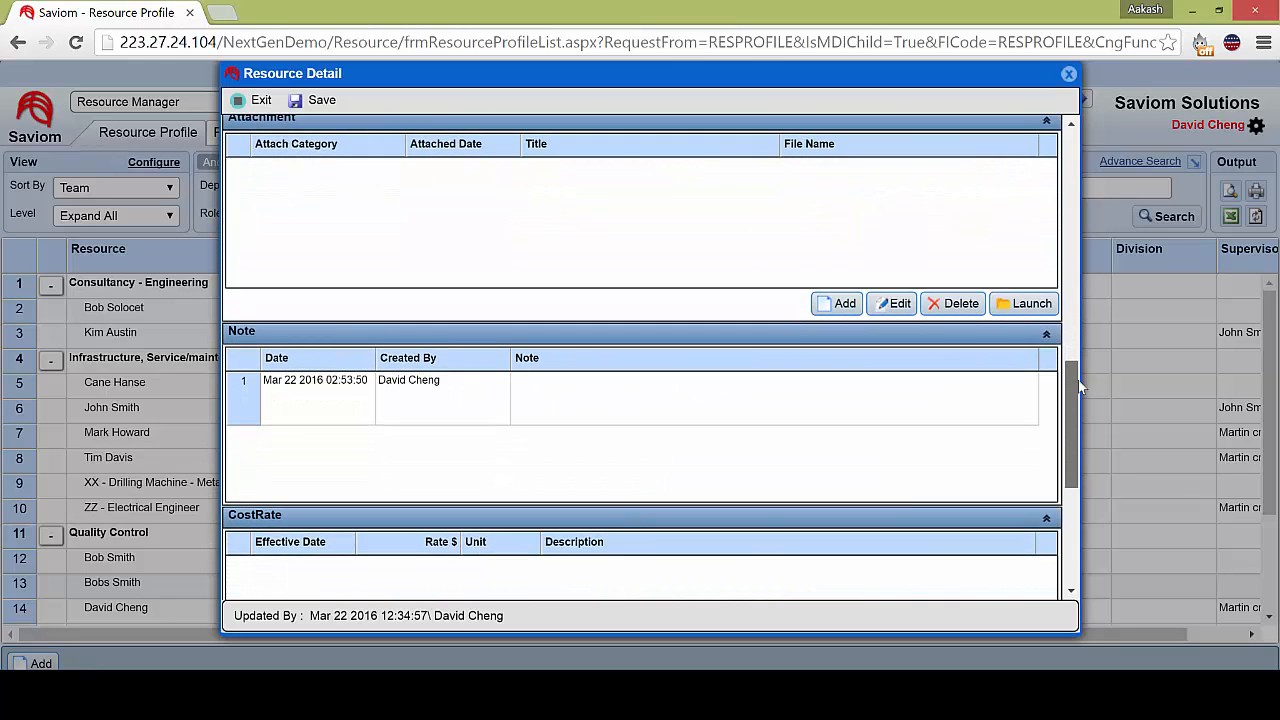
scroll(1078, 386, "down", 4)
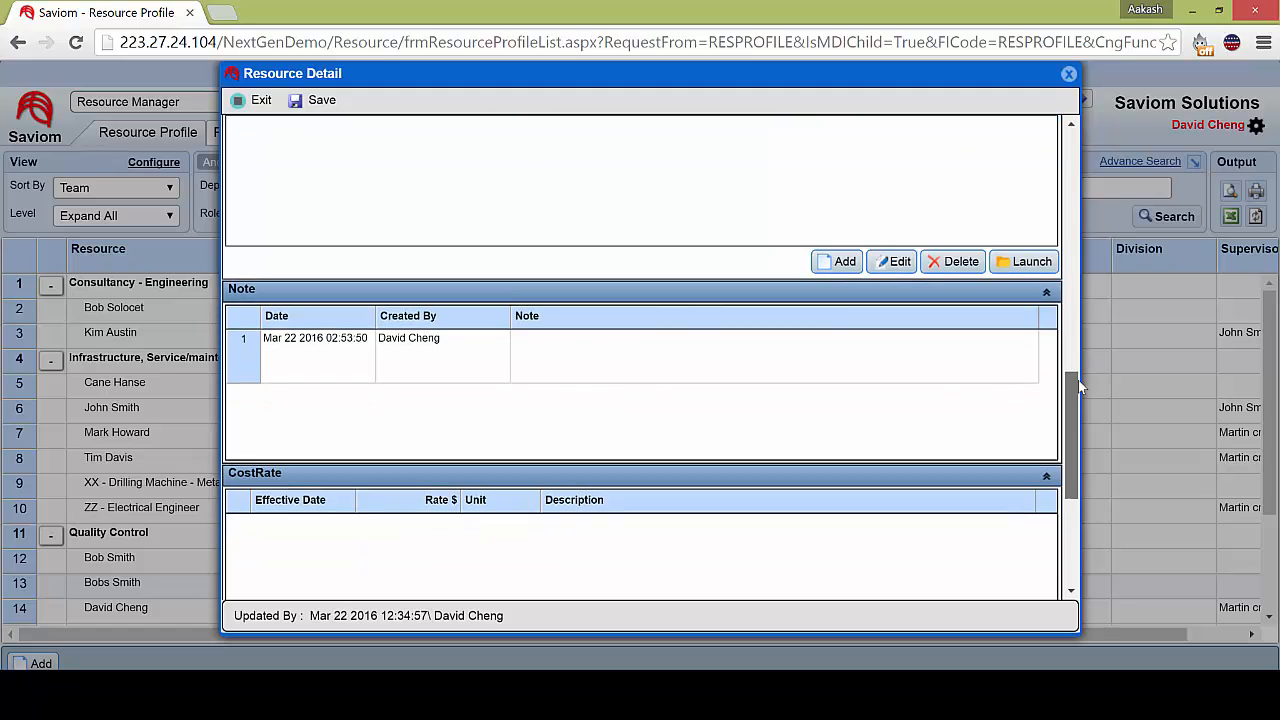
scroll(1080, 387, "down", 2)
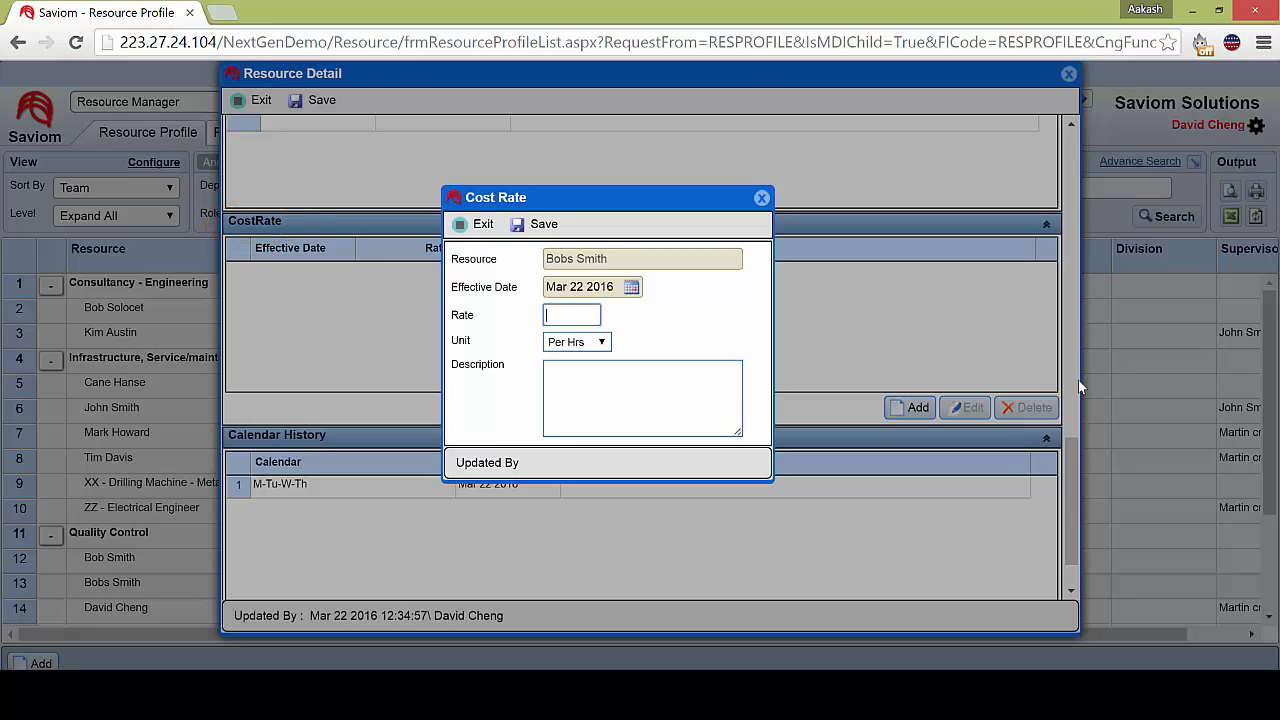
type("80")
key("Tab")
key("alt+Down")
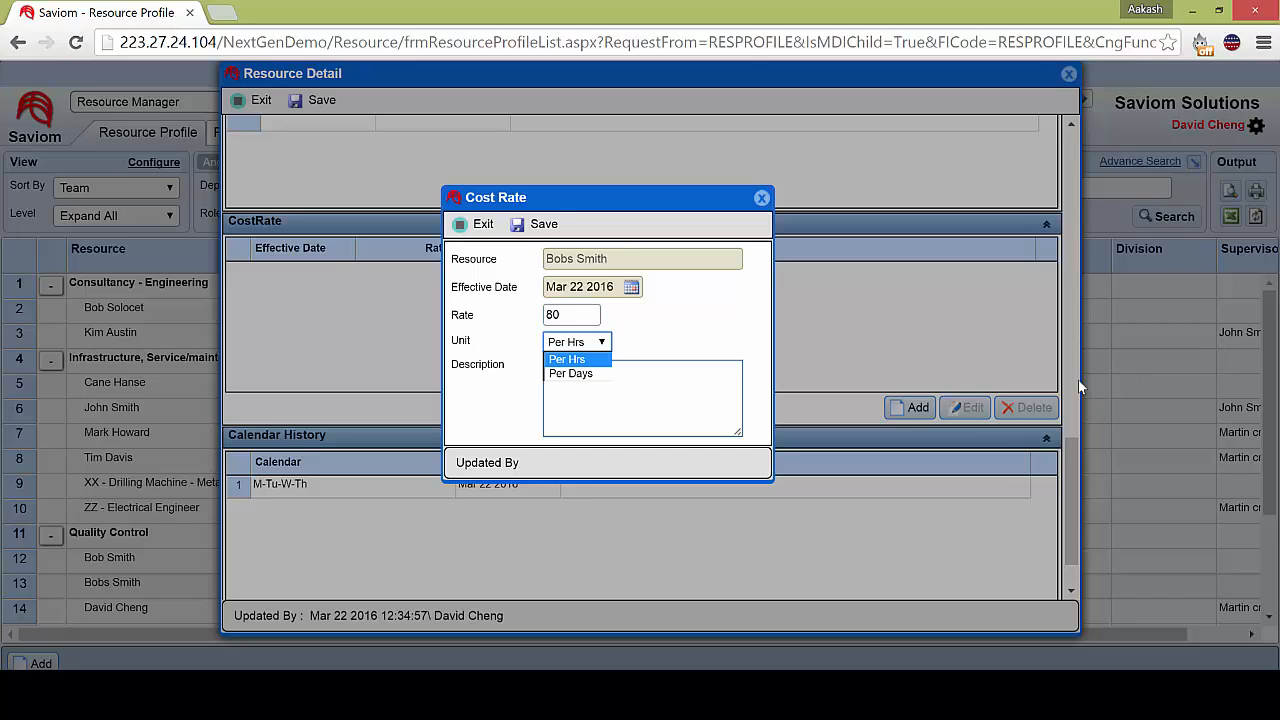
key("Return")
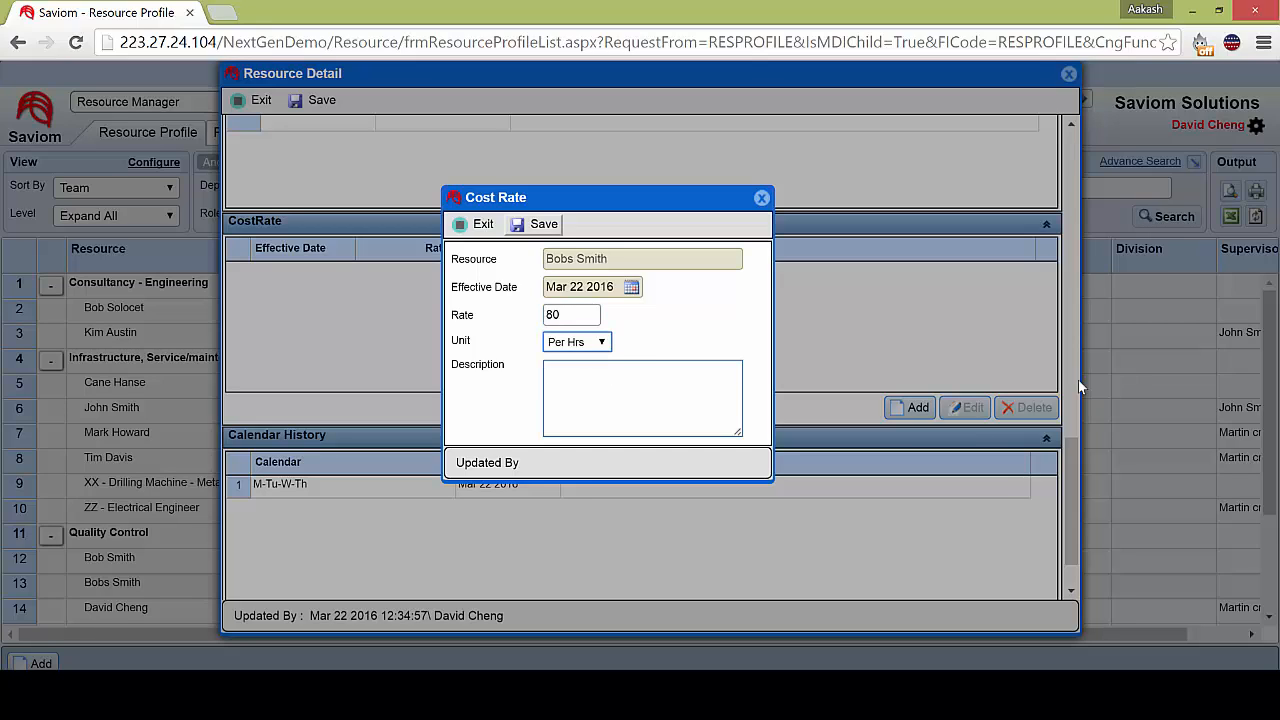
key("Return")
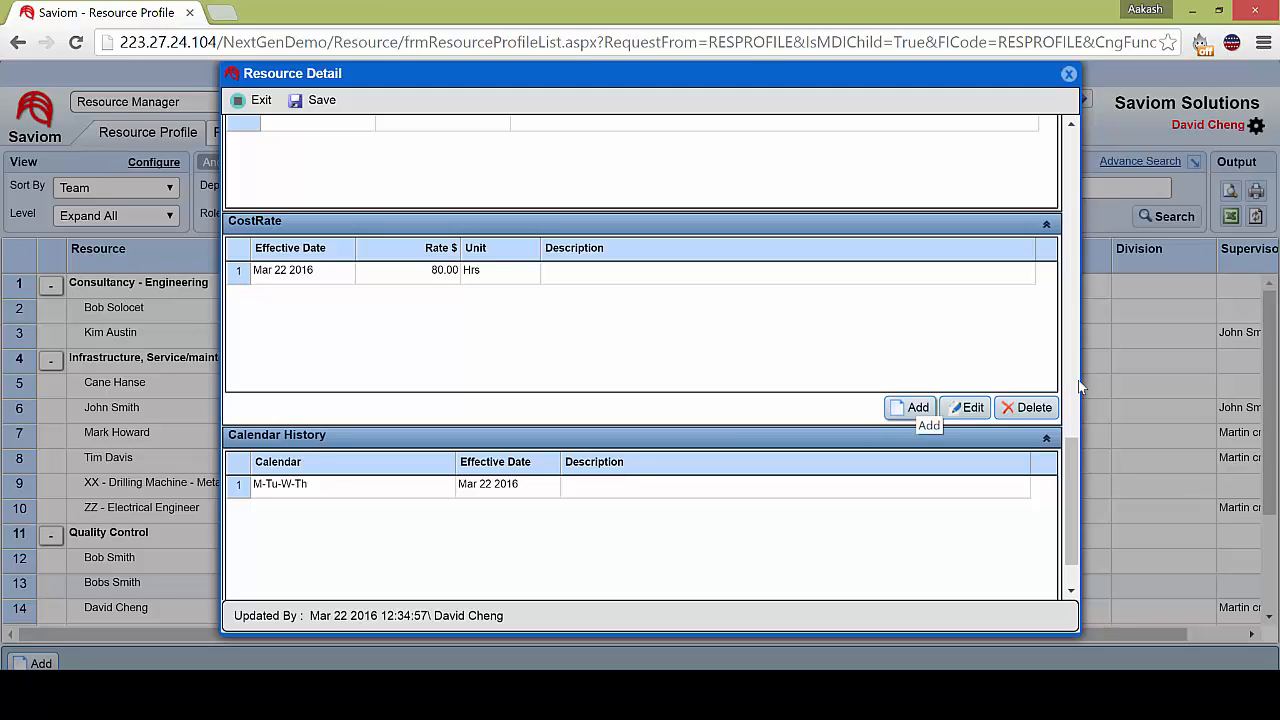
- Add a second cost rate of 95 Per Hrs effective Jun 22 2016 and save it
key("Return")
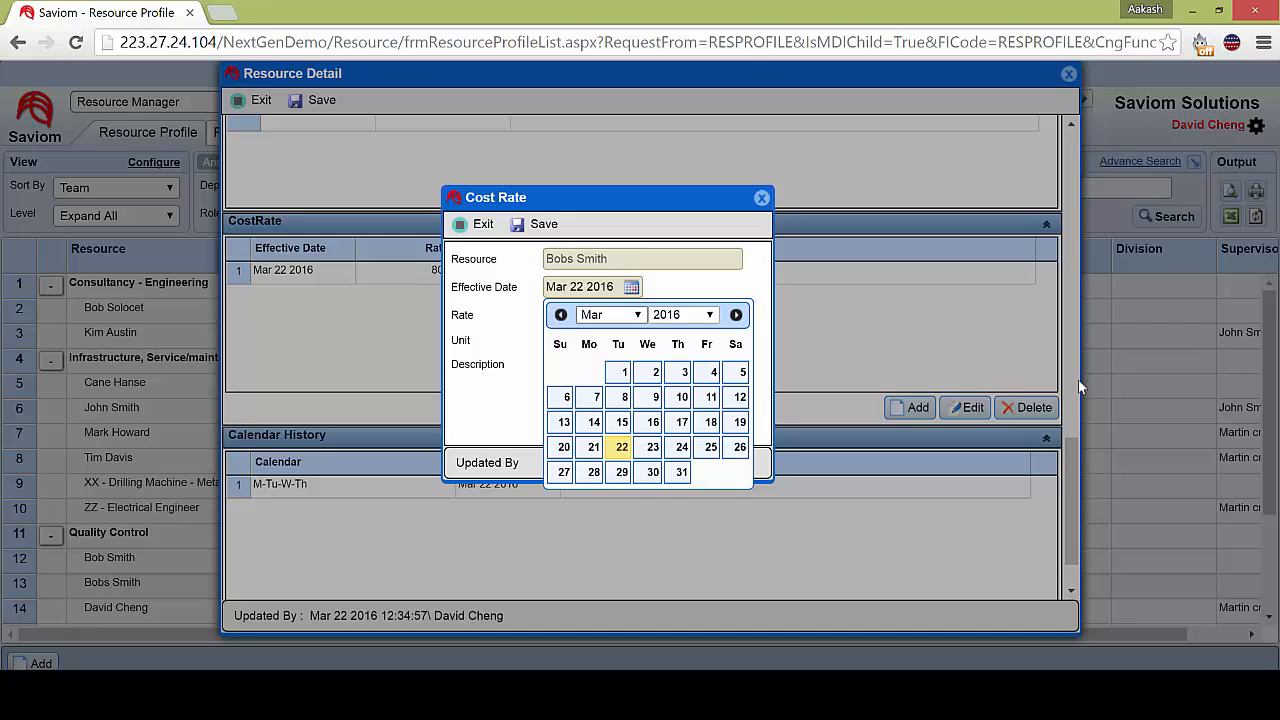
key("alt+Down")
key("Down")
key("Down")
key("Down")
key("Return")
key("Down")
key("Down")
key("Right")
key("Right")
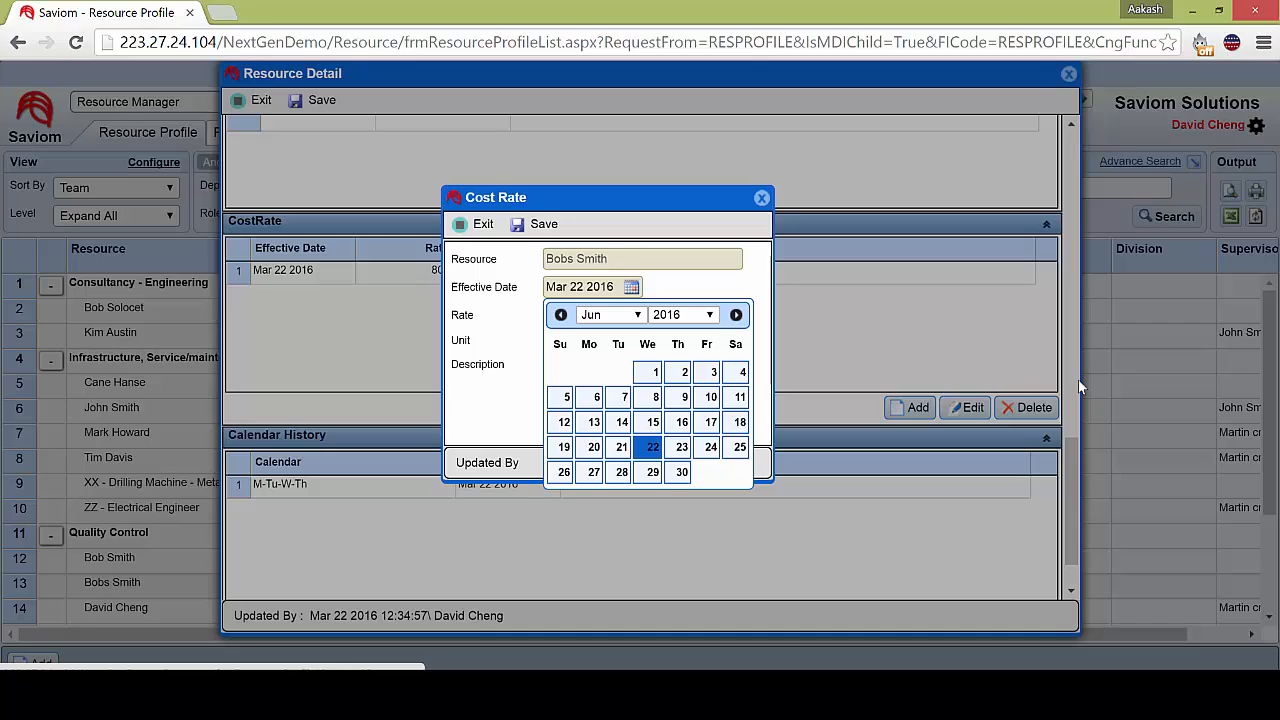
key("Return")
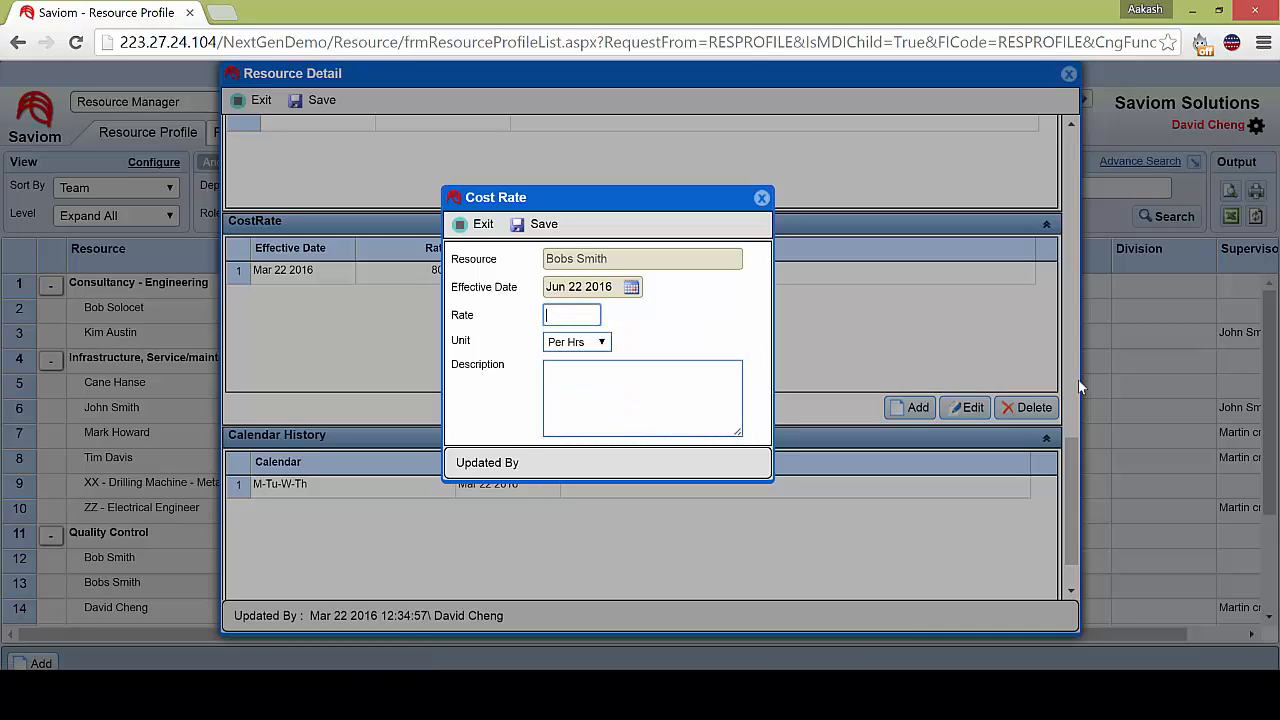
type("95")
key("Return")
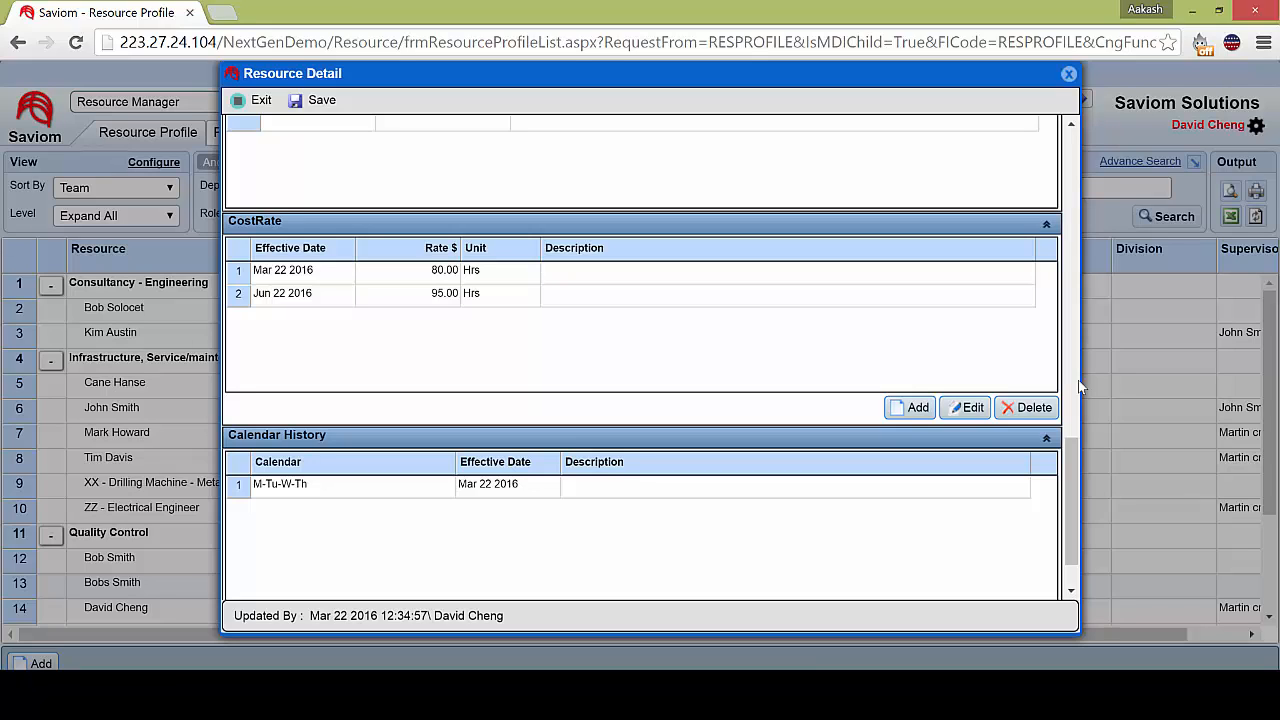
- Add a Full Time calendar effective Mar 30 2016 to the resource's Calendar History and save it
scroll(1079, 387, "down", 1)
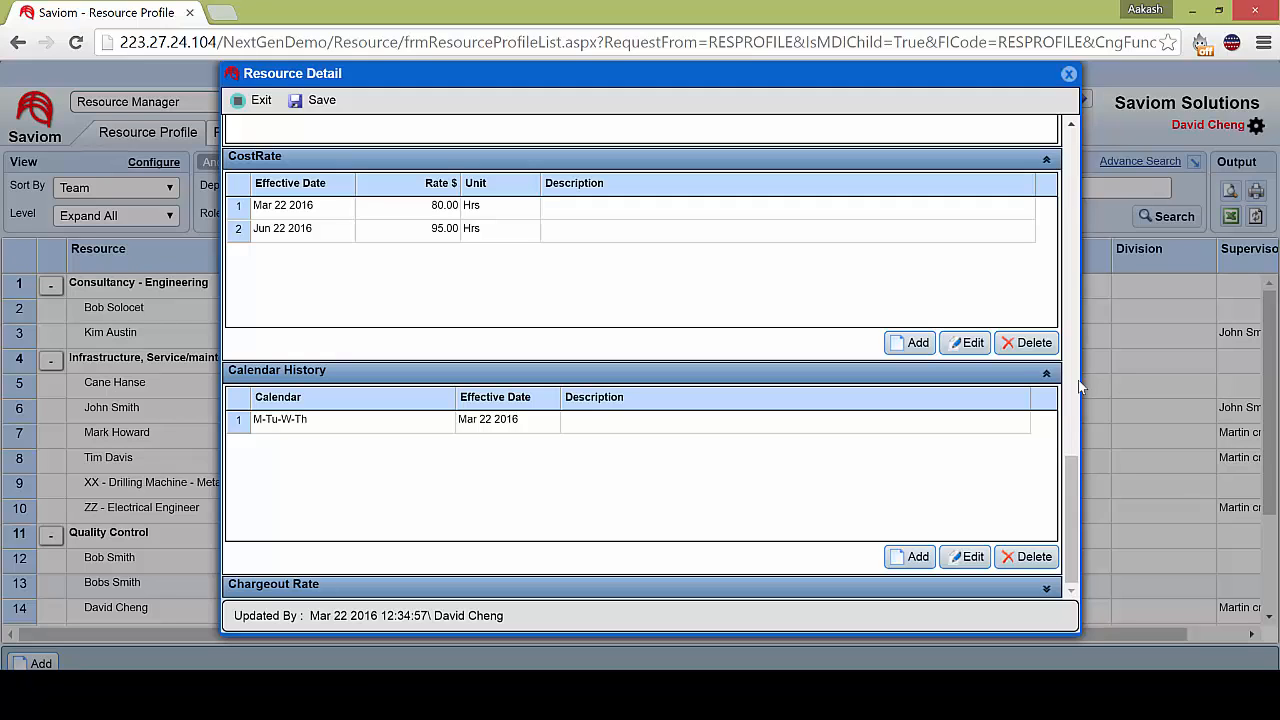
scroll(1080, 388, "up", 10)
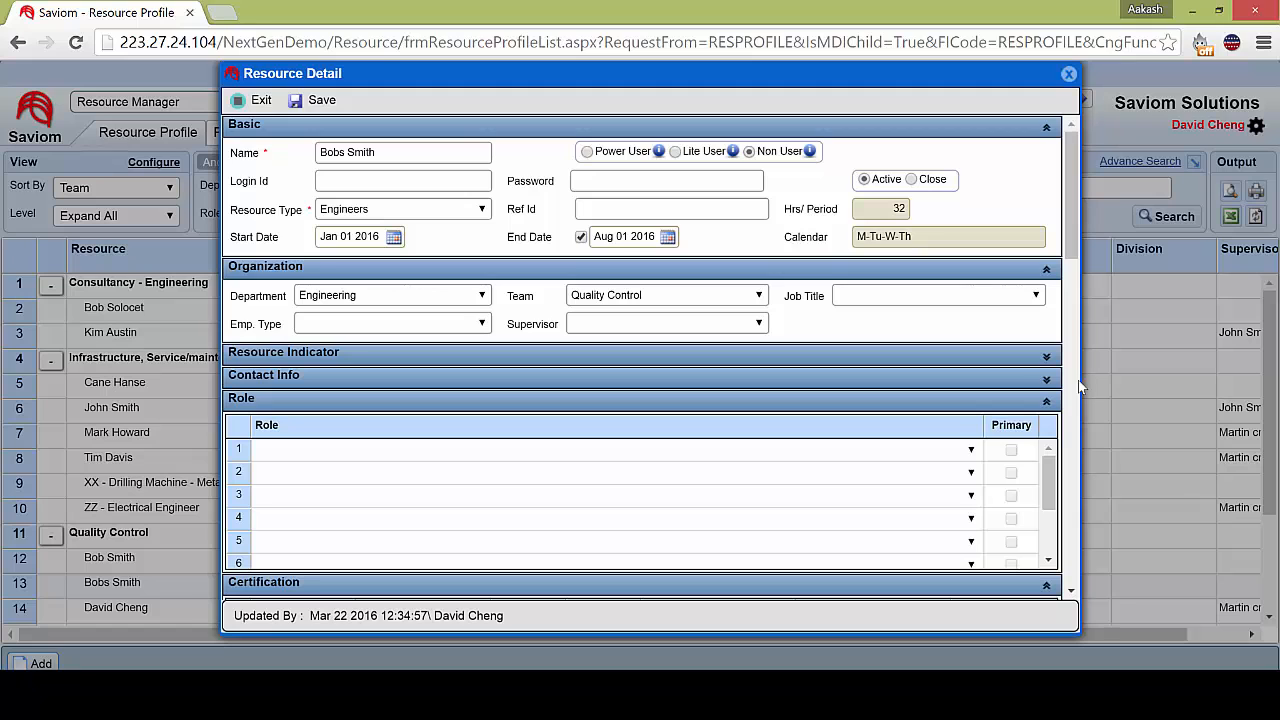
scroll(1080, 388, "down", 10)
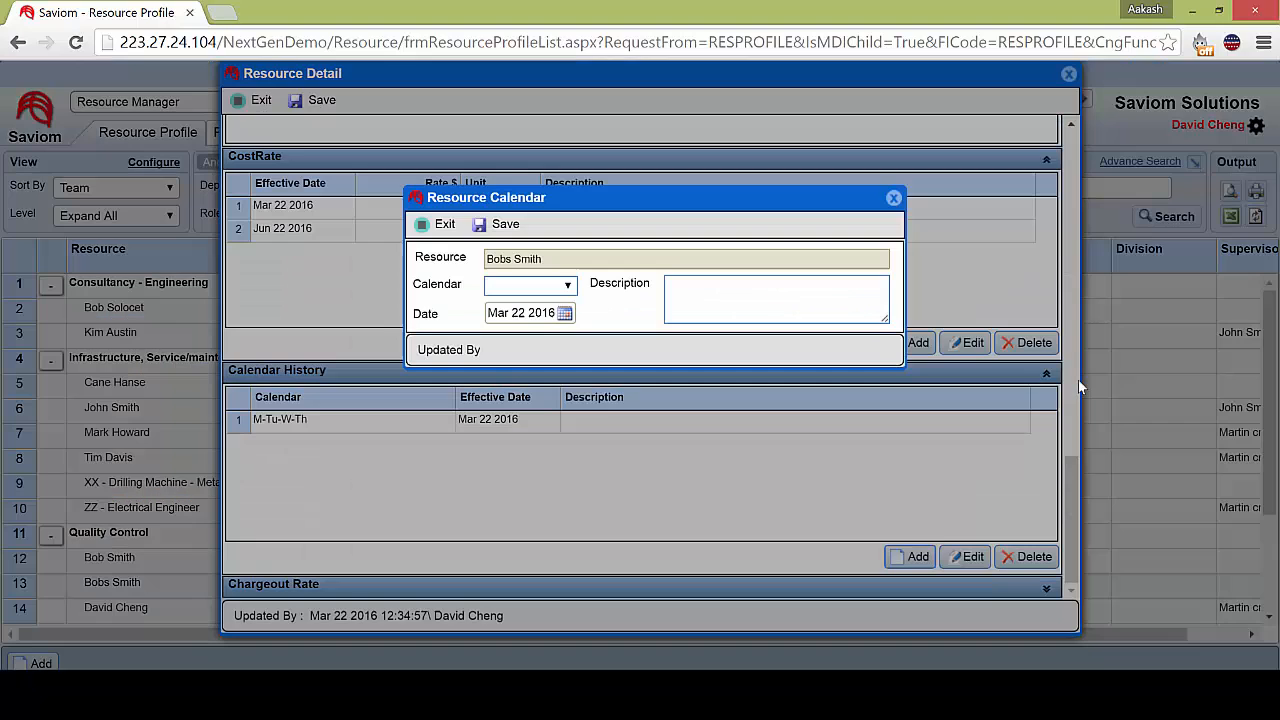
key("alt+Down")
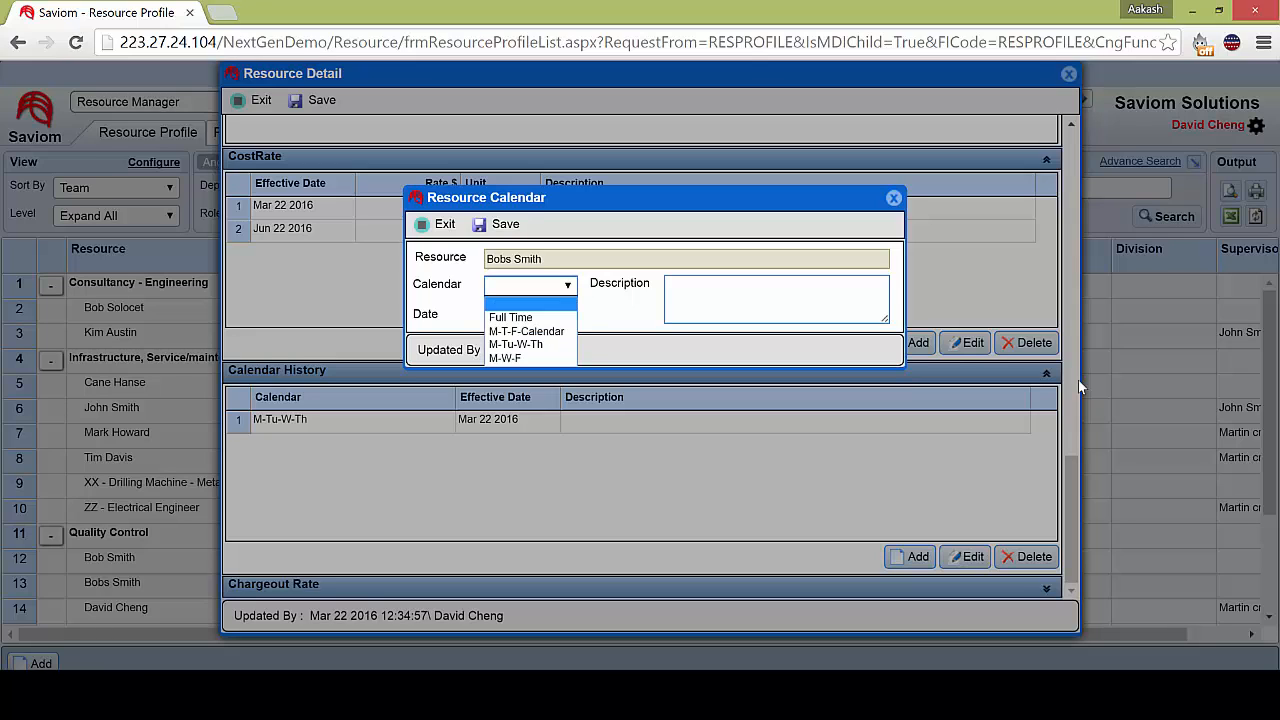
key("Down")
key("Return")
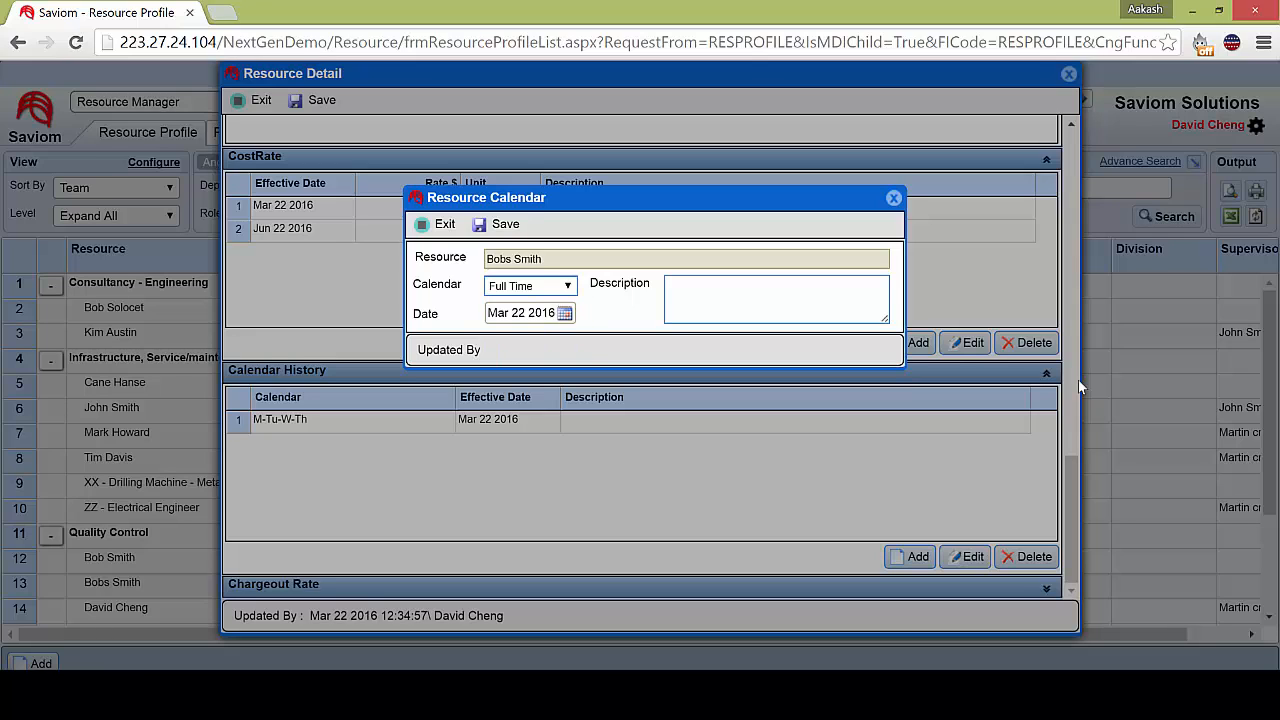
key("ctrl+s")
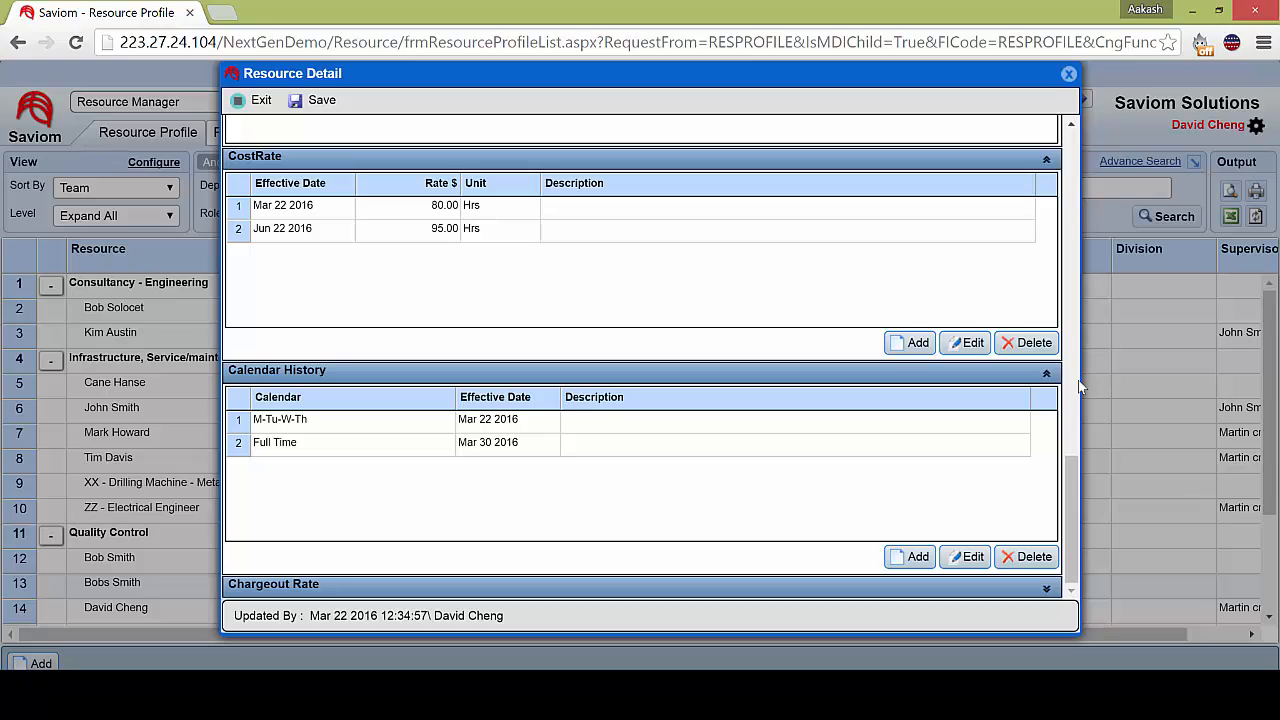